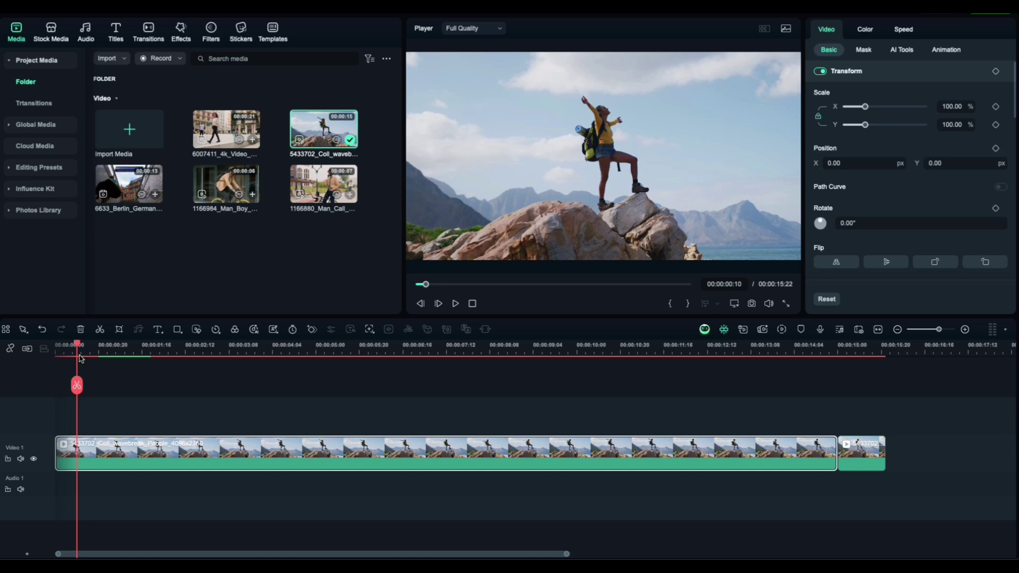
Delete the leftover end piece so the hiker clip ends at 3:15.
click(244, 431)
key(Delete)
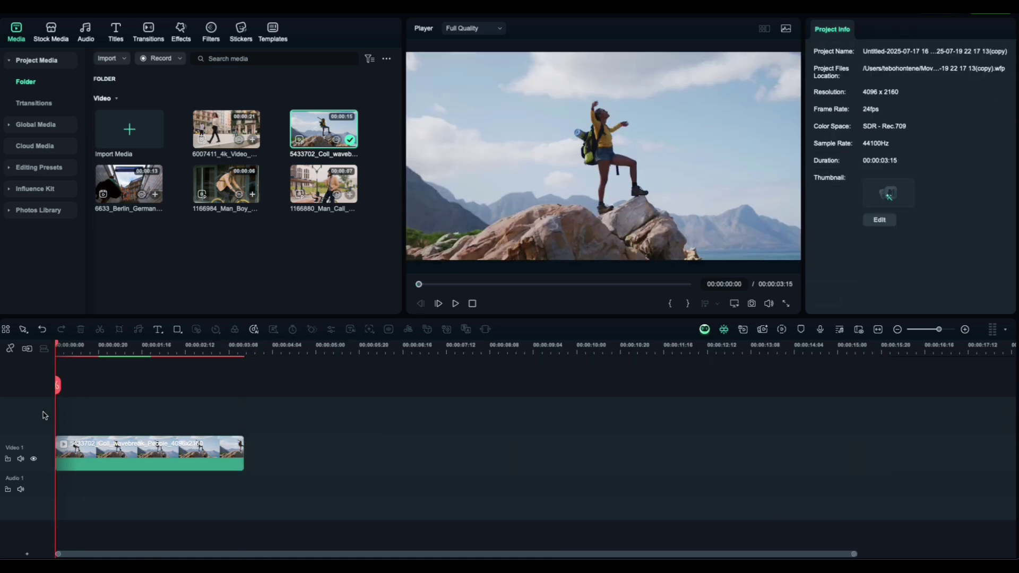
Paint a Smart Brush AI mask over the rocky outcrop beneath the hiker.
click(79, 457)
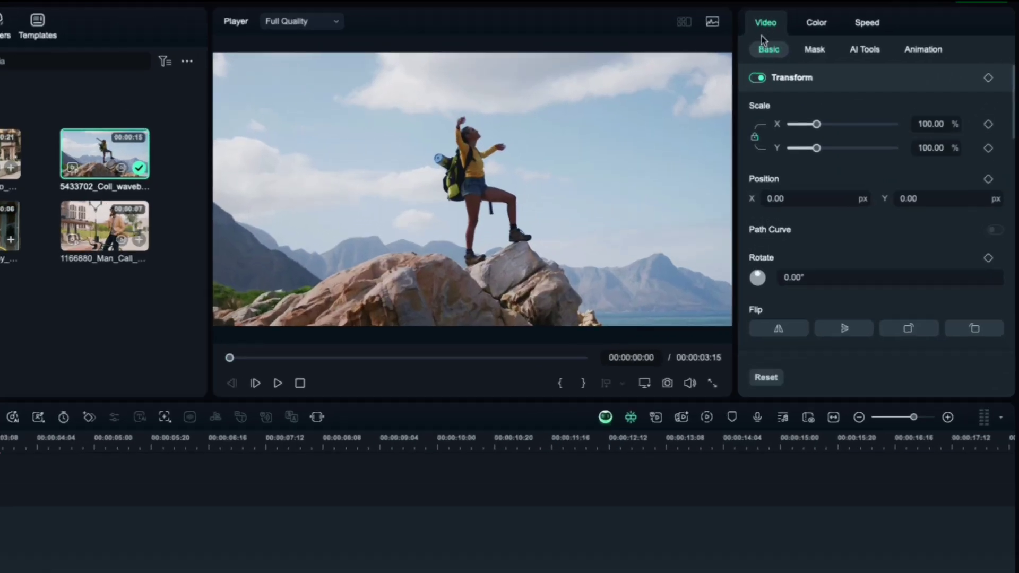
click(814, 49)
click(895, 88)
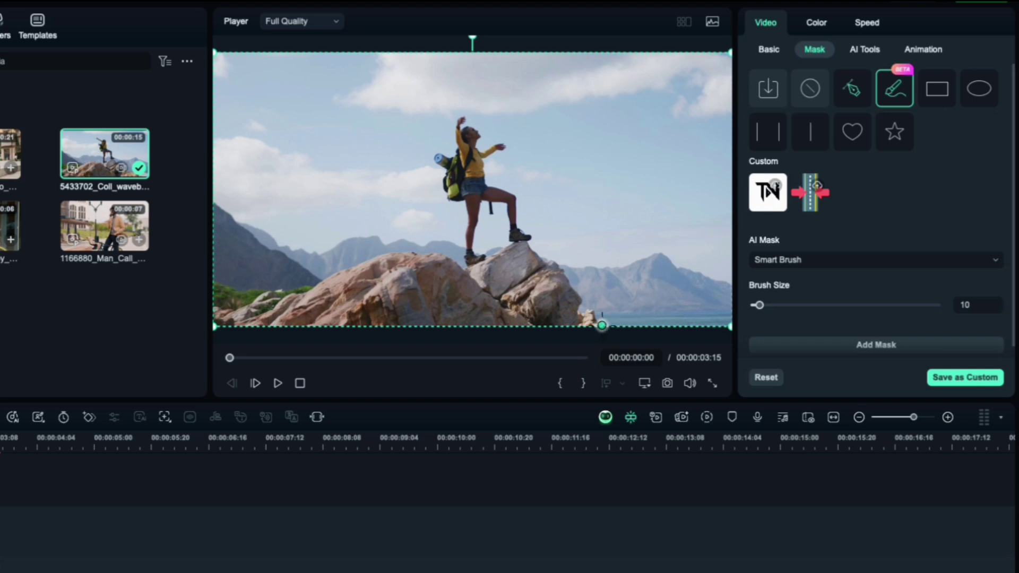
mouse_move(602, 326)
mouse_down()
mouse_move(587, 296)
mouse_move(527, 246)
mouse_move(469, 268)
mouse_move(367, 261)
mouse_move(215, 297)
mouse_move(322, 338)
mouse_move(598, 332)
mouse_up()
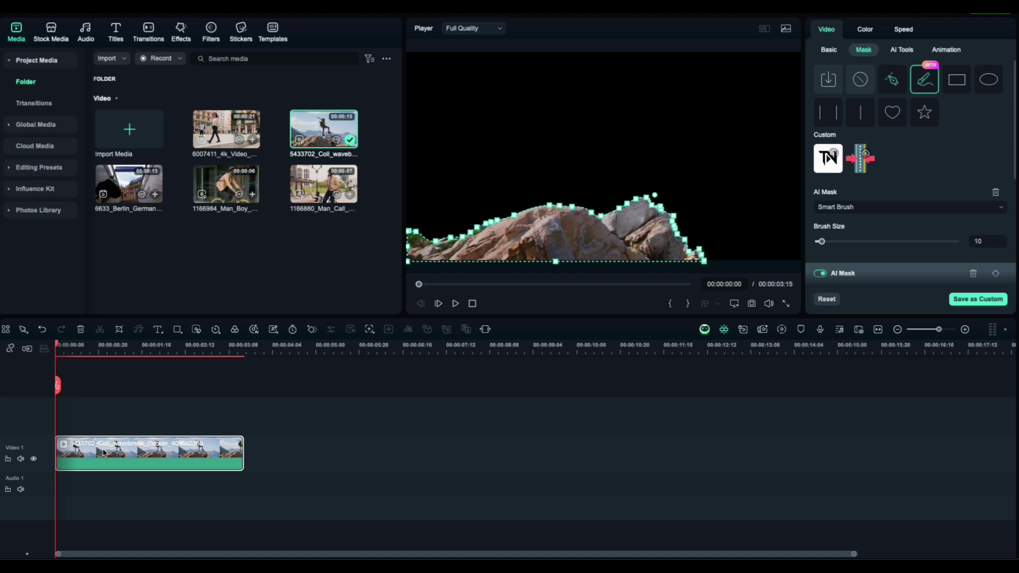
Duplicate the masked hiker clip onto Video 2 and turn on Invert Mask.
drag(104, 452, 103, 431)
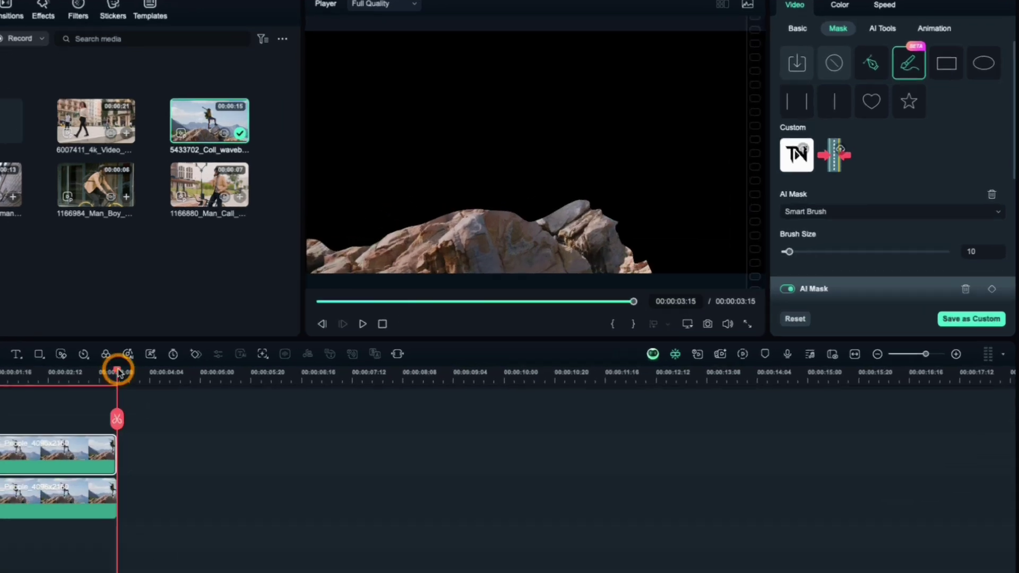
key(Home)
scroll(1003, 106, down, 5)
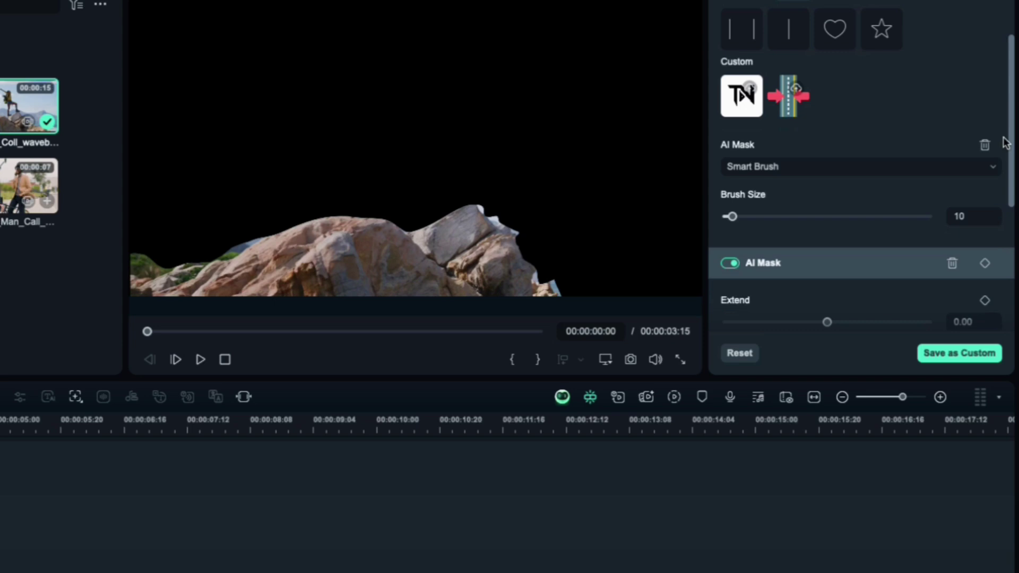
click(993, 266)
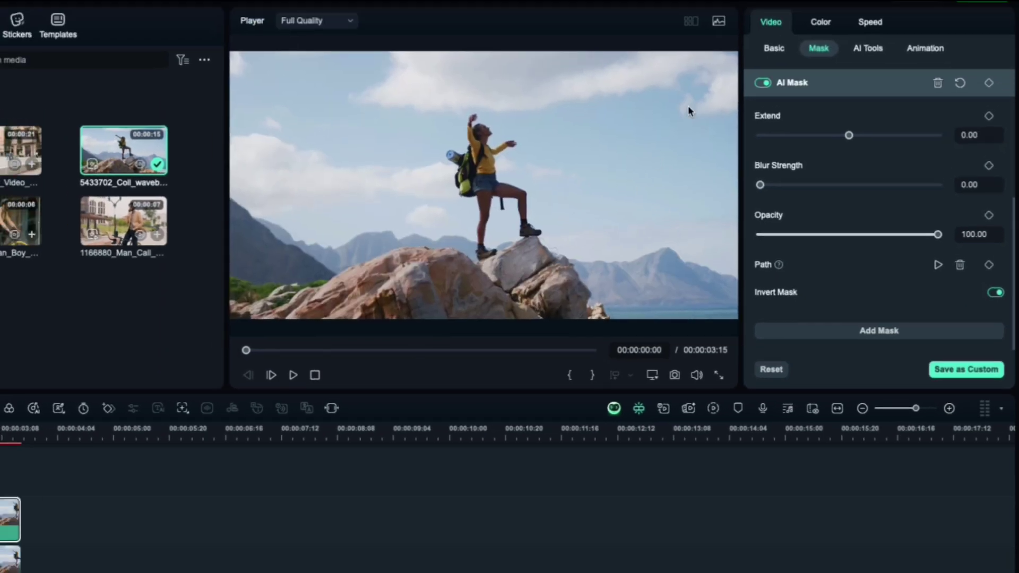
Keyframe the rock layer's position to rise from Y -892 off-frame to Y 0.
click(765, 51)
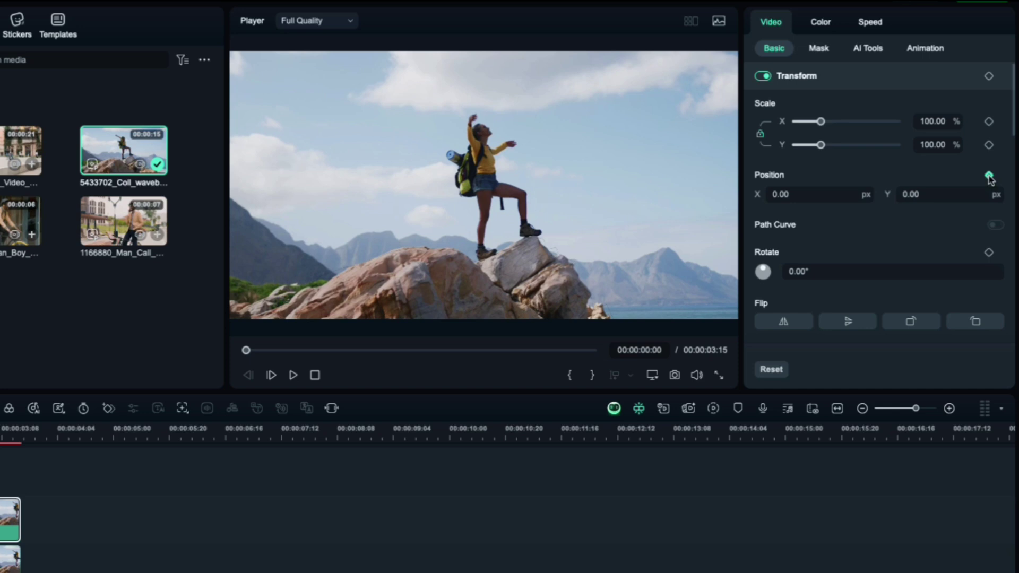
mouse_move(911, 196)
mouse_down()
mouse_move(902, 196)
mouse_move(919, 194)
mouse_up()
drag(589, 189, 584, 24)
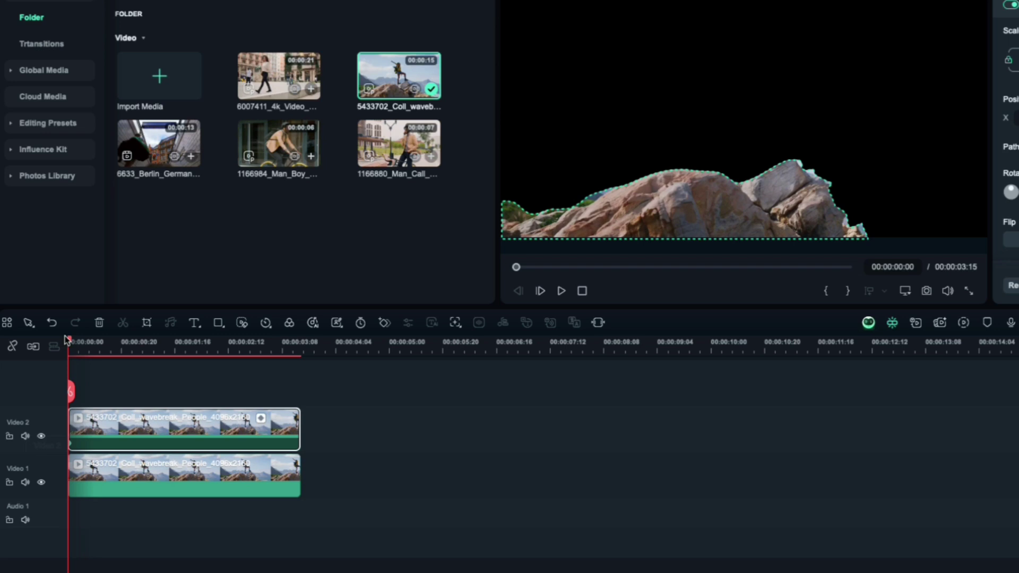
click(0, 403)
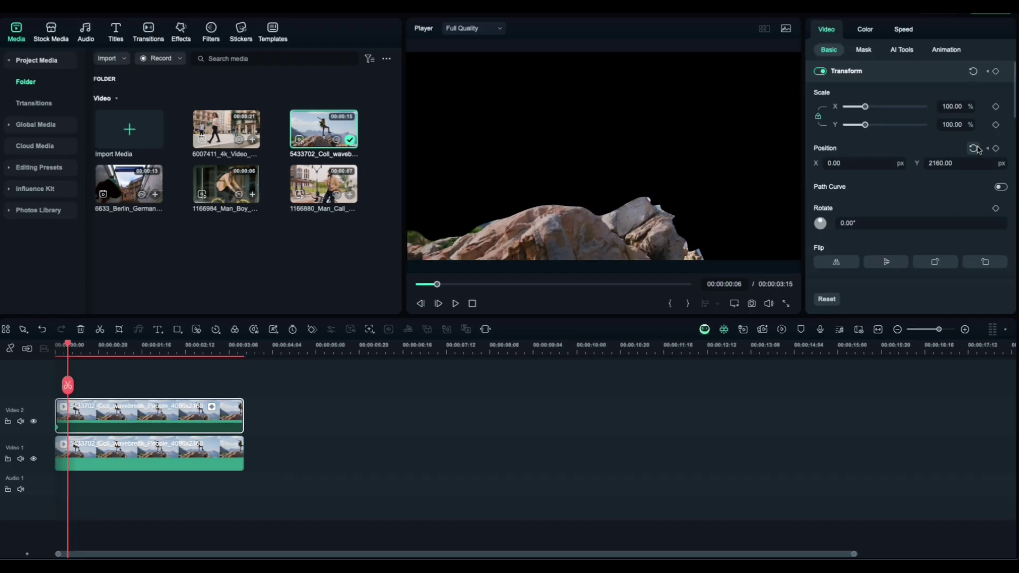
click(974, 149)
Keyframe the lower hiker layer to slide in from off-screen, then preview the animation.
click(77, 453)
drag(68, 346, 56, 346)
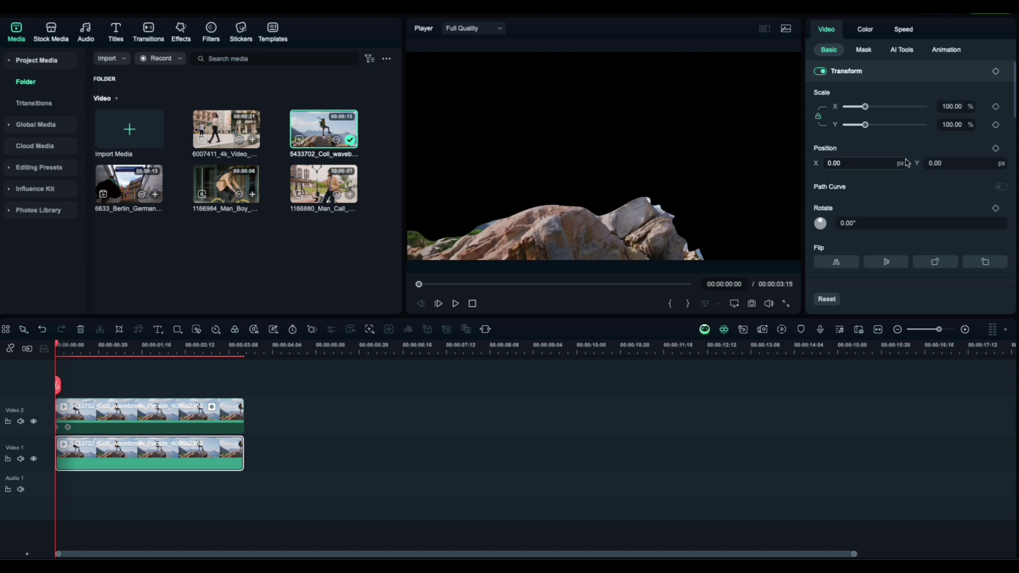
click(995, 149)
drag(956, 164, 626, 221)
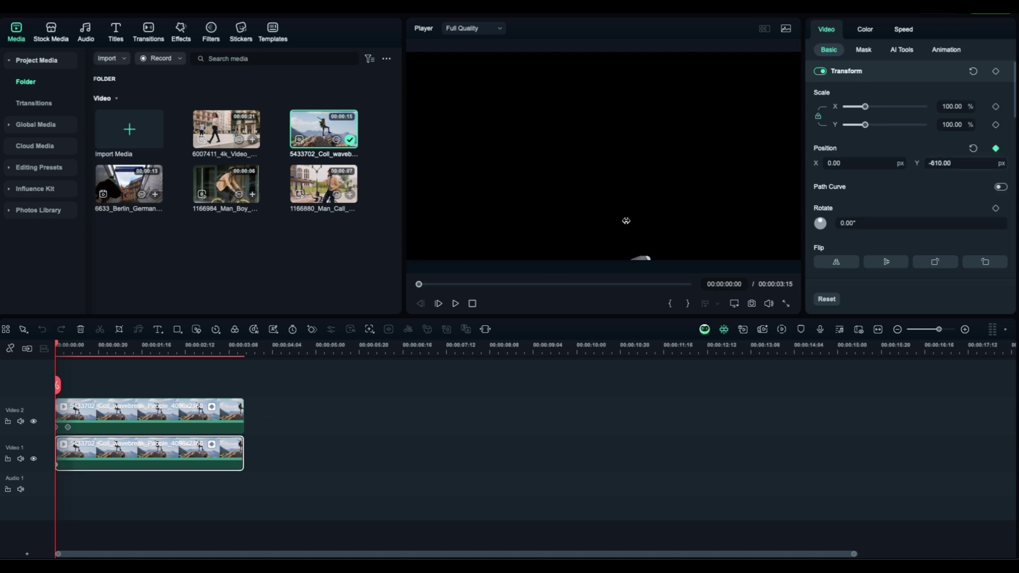
drag(59, 345, 68, 346)
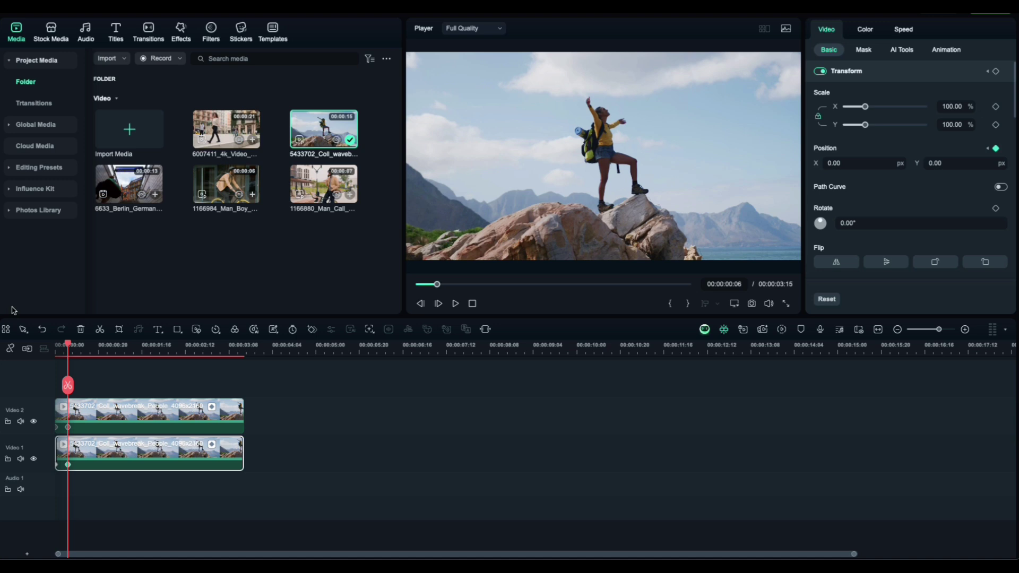
drag(64, 344, 55, 346)
key(space)
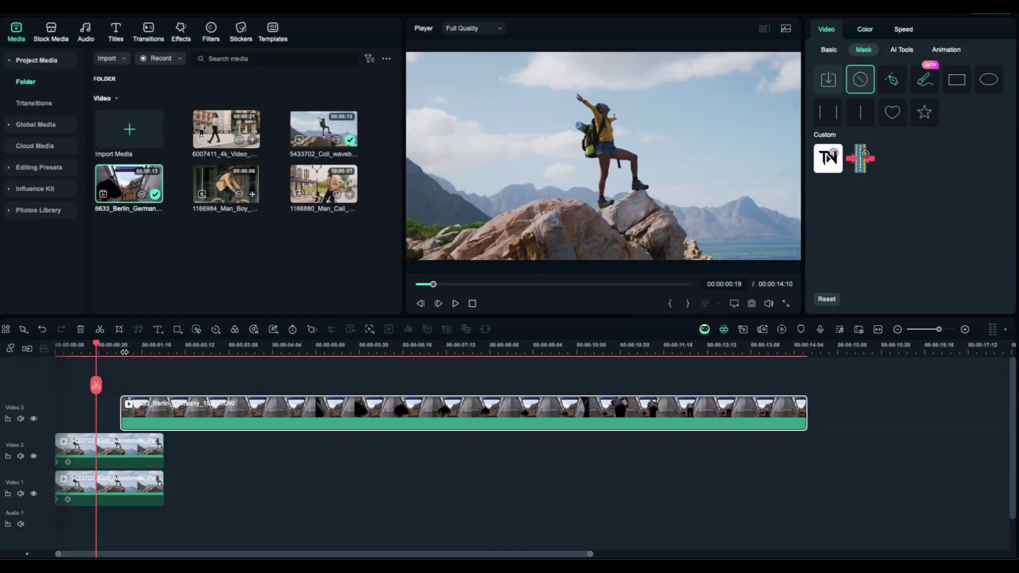
Scale the Berlin clip on Video 3 up to 112.33%.
drag(865, 108, 869, 109)
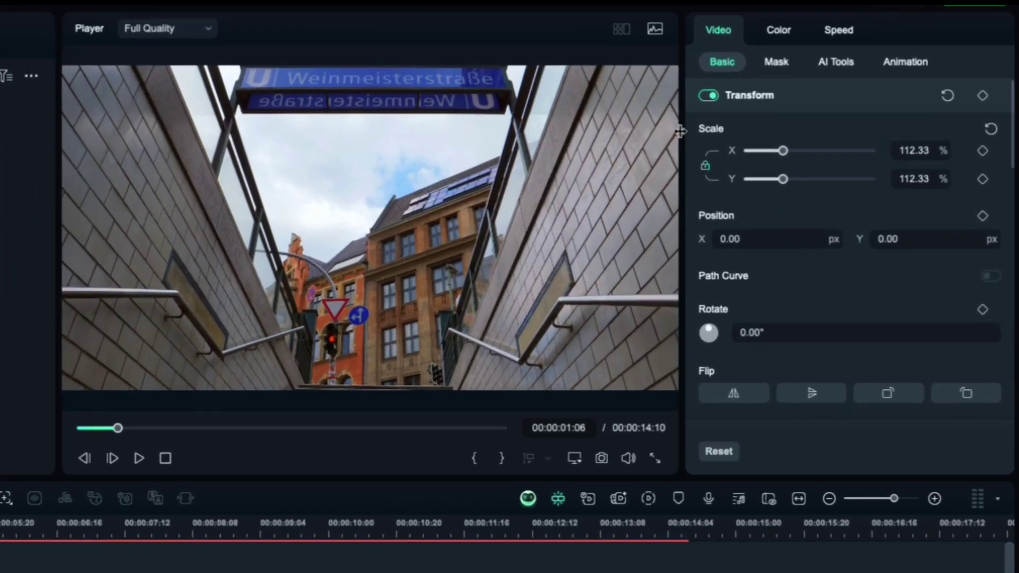
Draw a pen mask on the Berlin clip outlining the left tiled wall to the top-left corner.
click(864, 51)
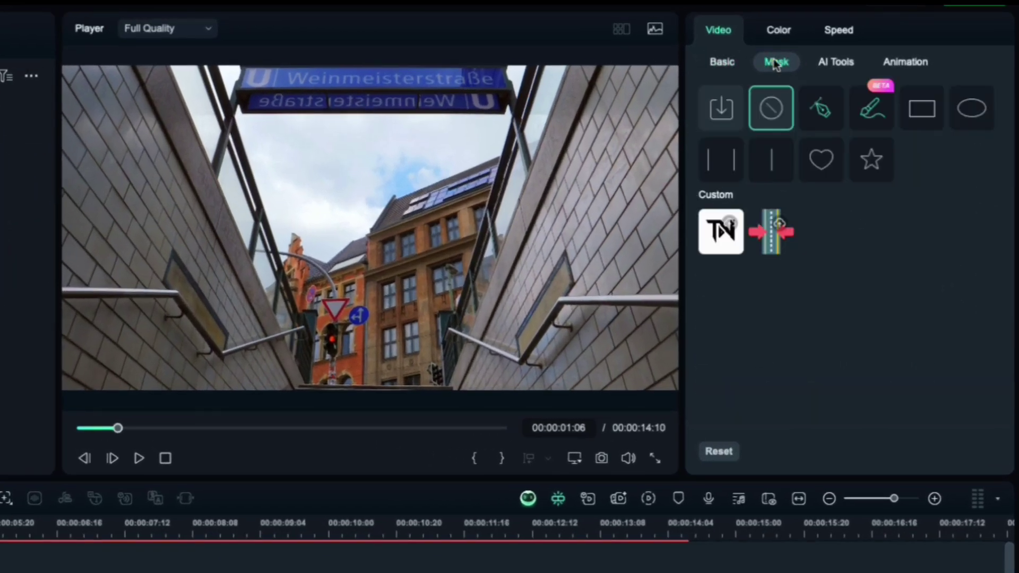
click(815, 110)
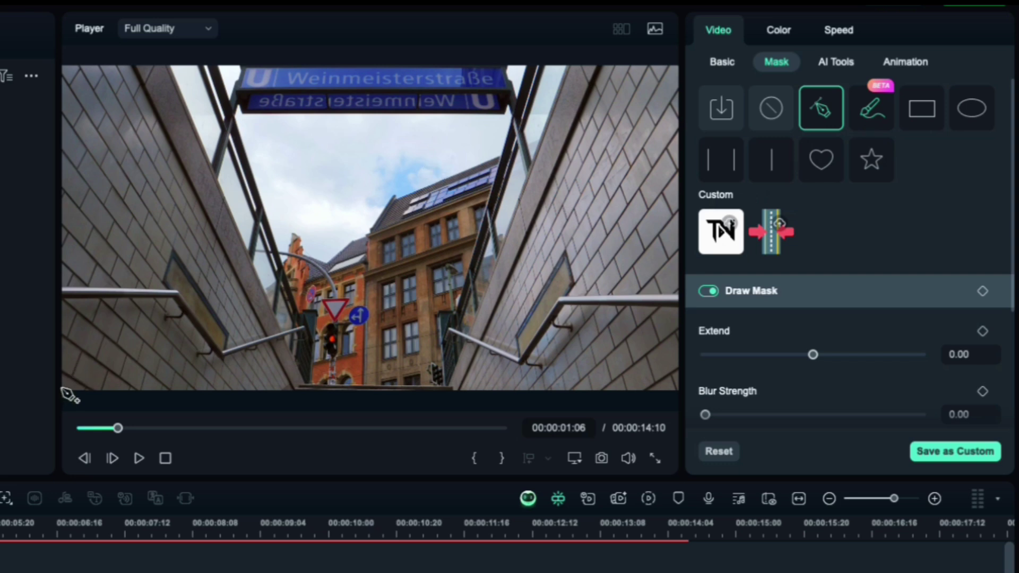
click(288, 391)
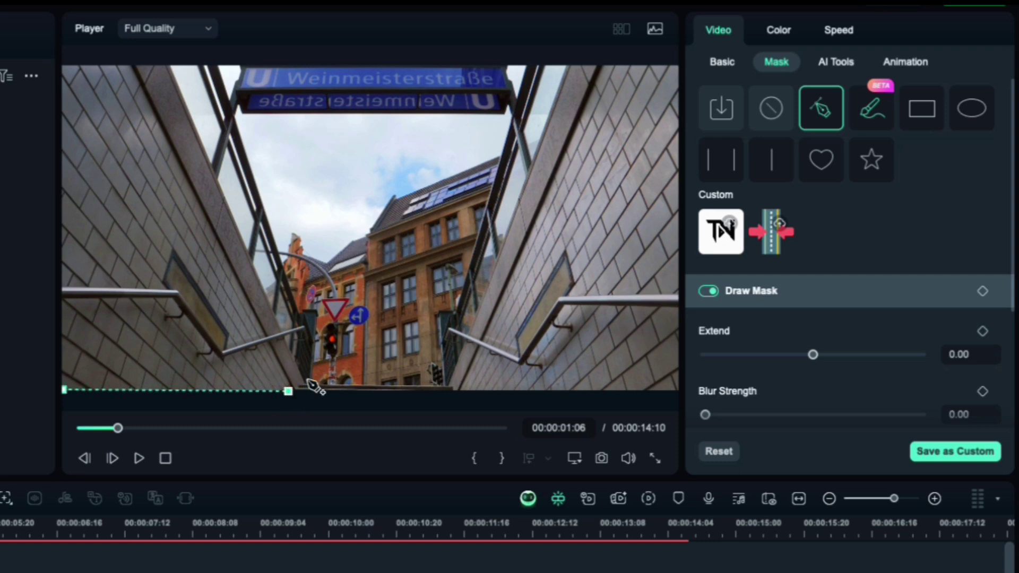
click(308, 381)
click(315, 352)
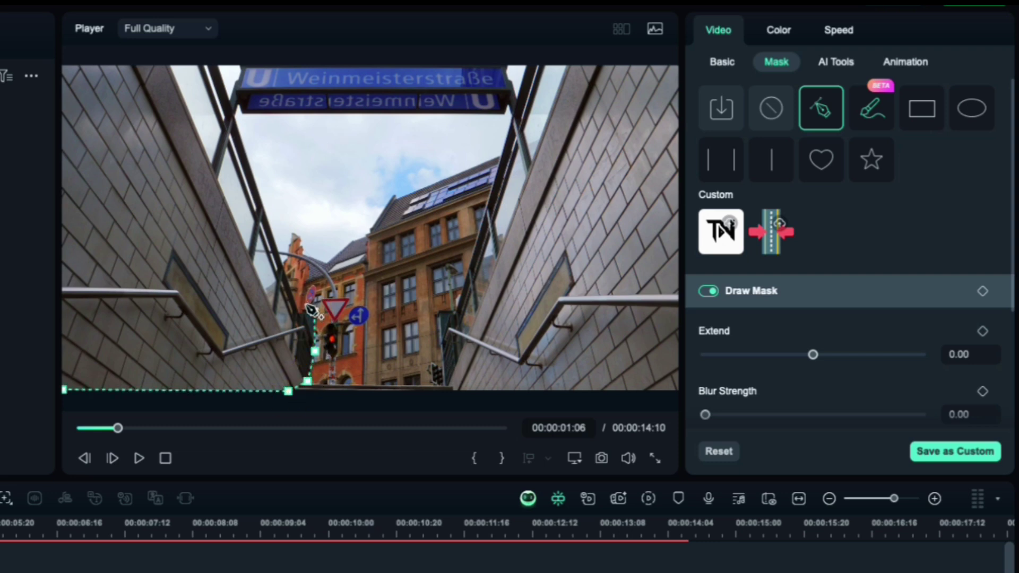
click(315, 311)
click(306, 307)
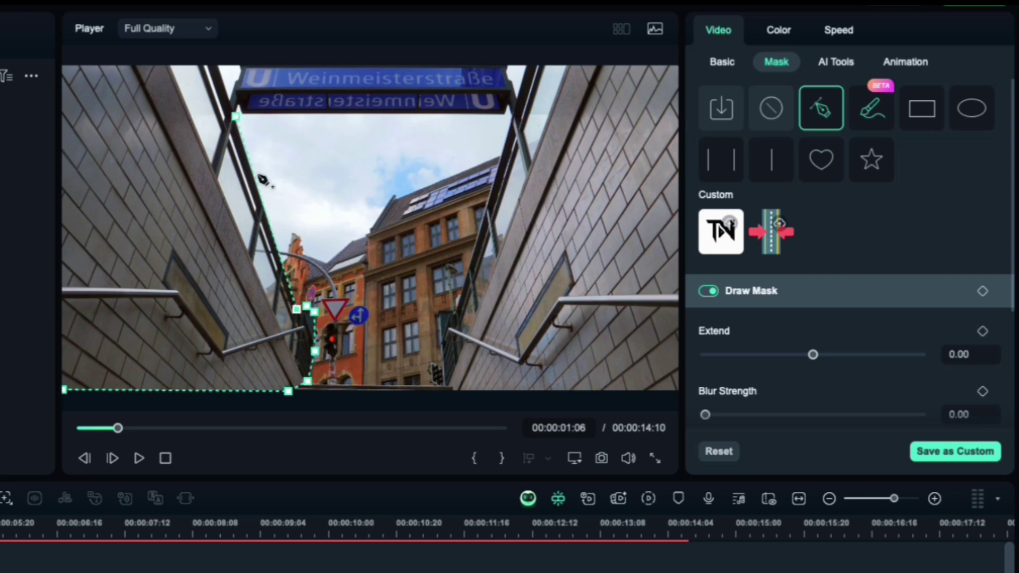
click(215, 64)
click(65, 57)
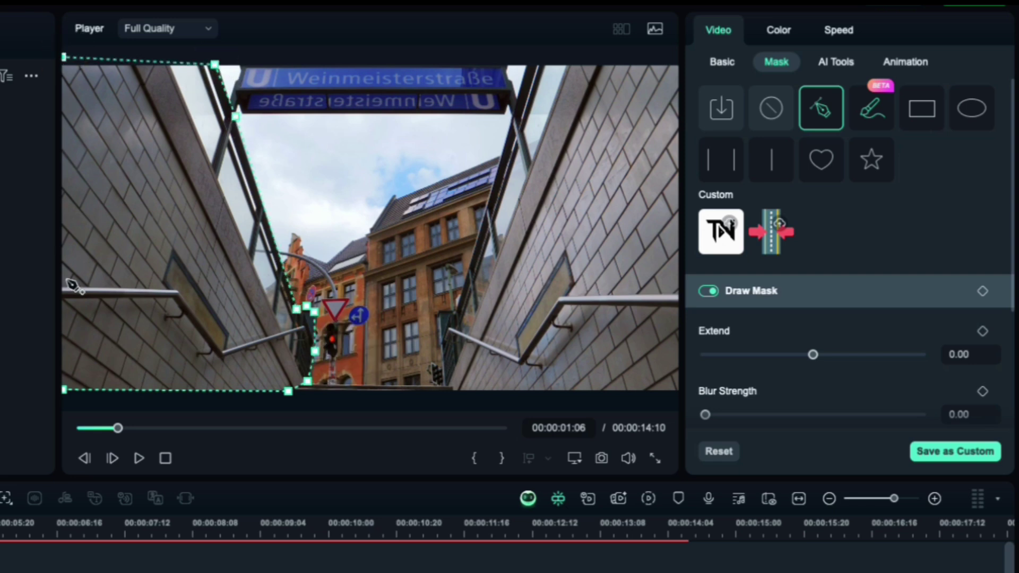
click(64, 390)
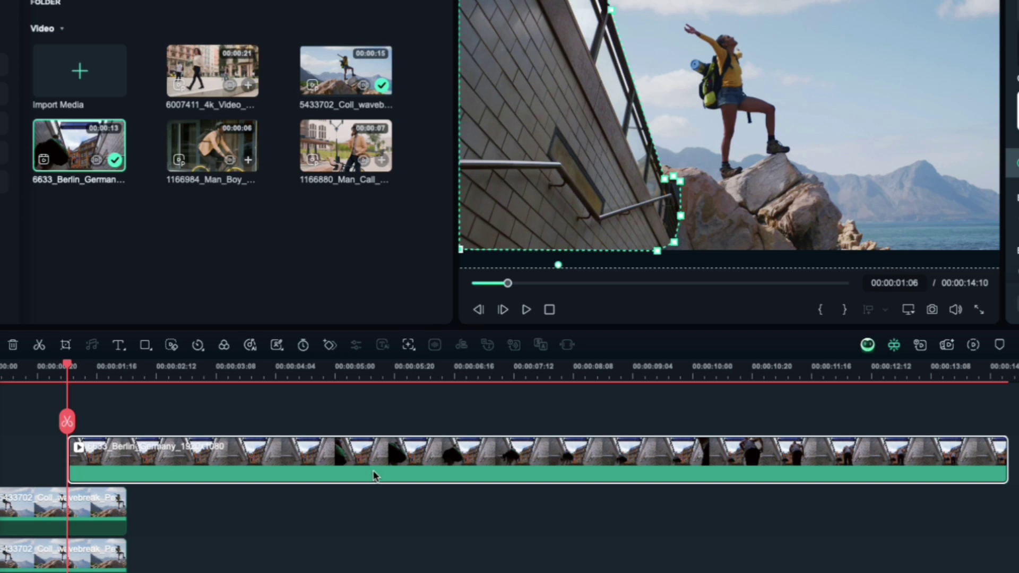
Duplicate the Berlin clip onto a fourth track and remove its existing draw mask.
drag(324, 466, 325, 424)
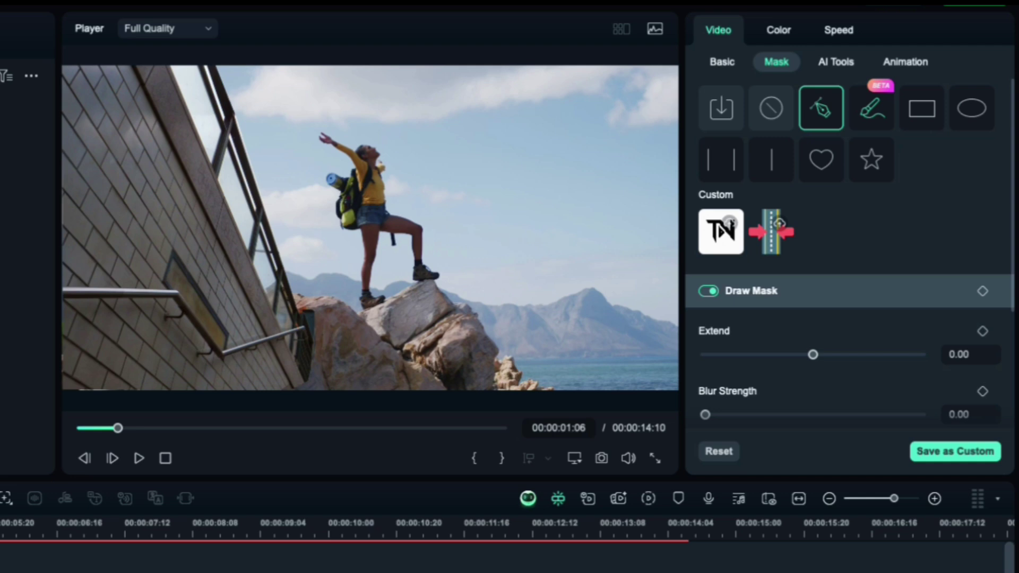
click(773, 109)
key(Return)
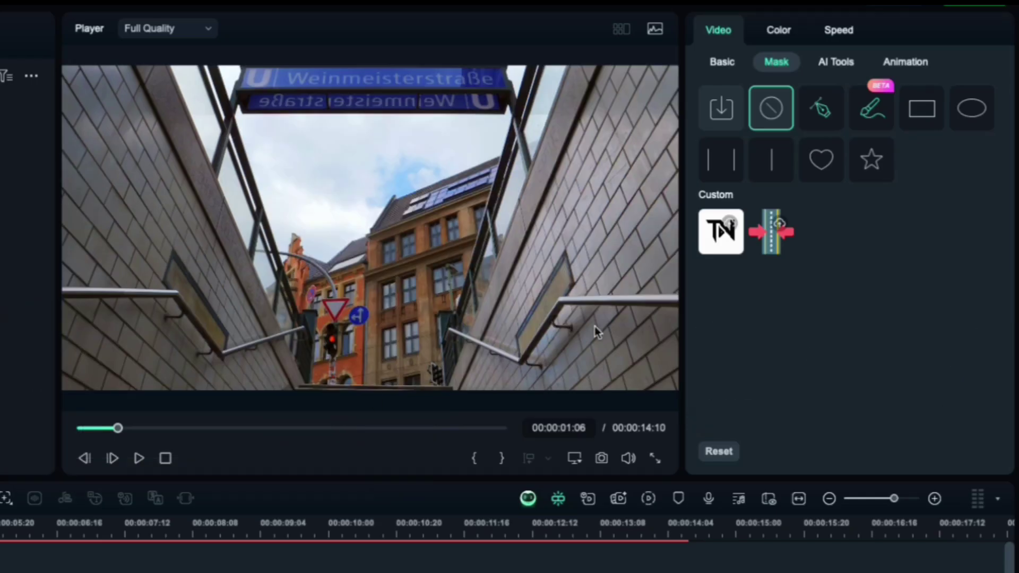
Draw a pen mask on the copy outlining the right-hand wall.
click(817, 111)
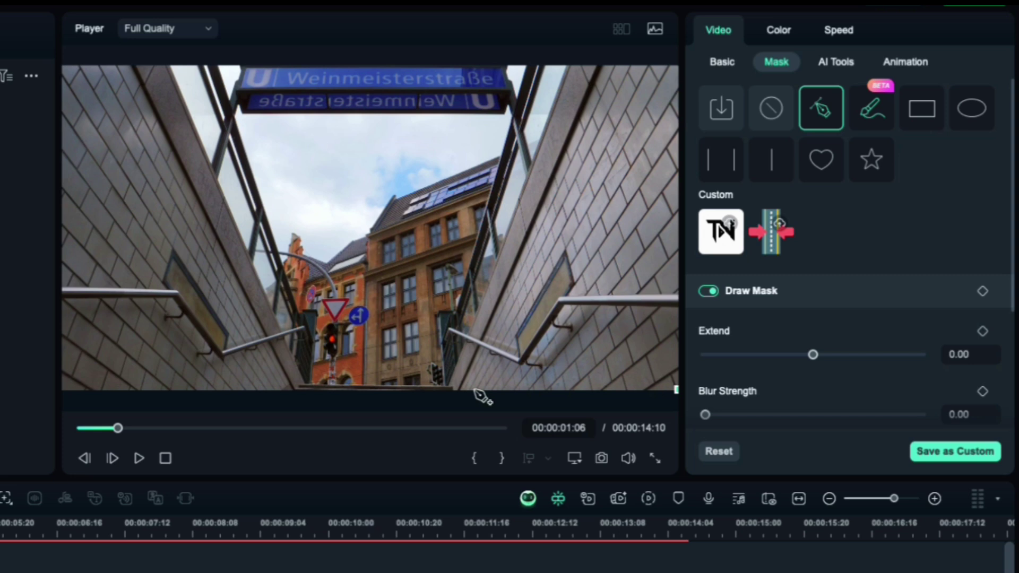
click(448, 383)
click(438, 312)
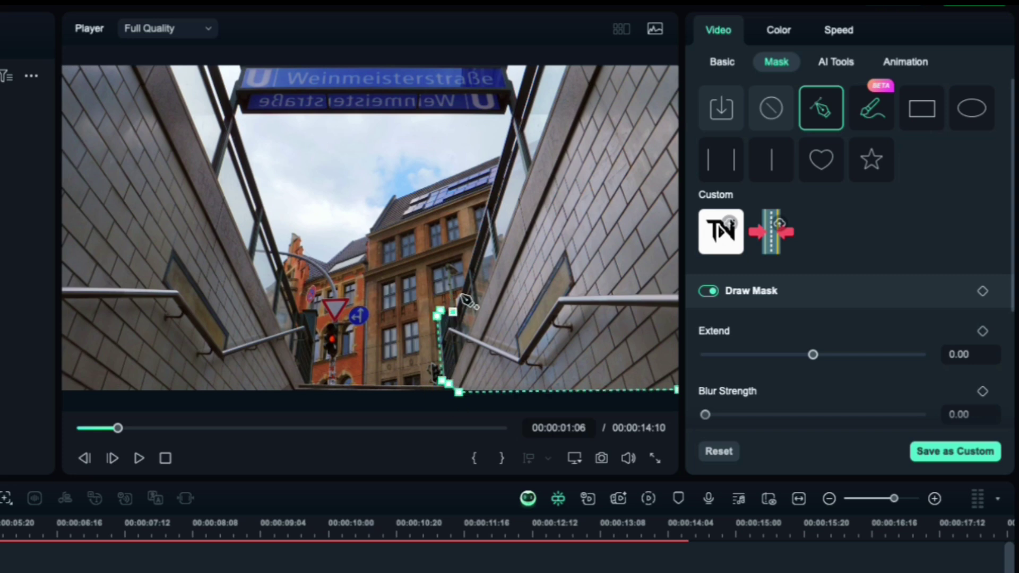
click(528, 64)
click(678, 59)
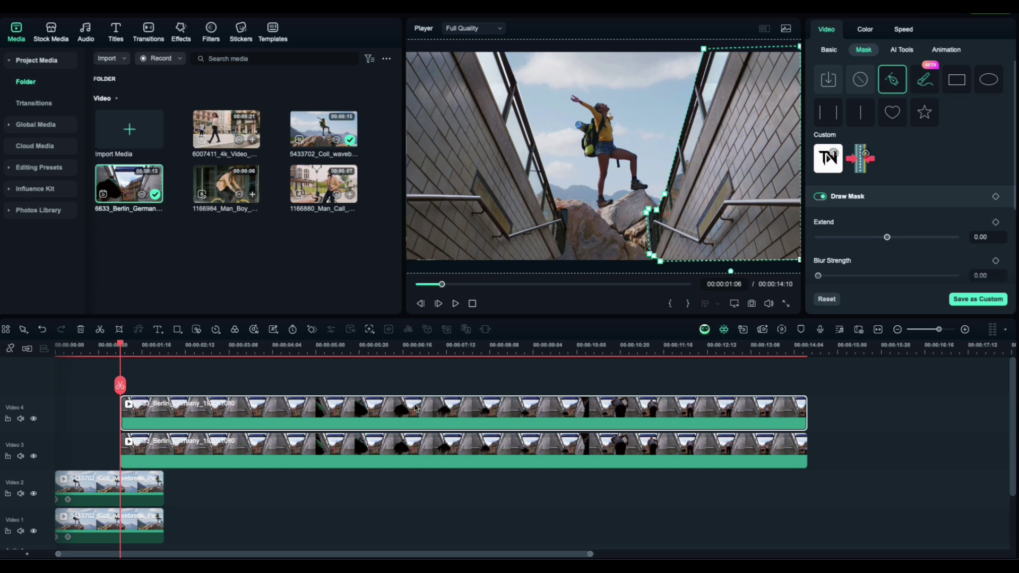
Copy the Berlin clip onto a fifth track and hide tracks Video 3 and Video 4.
drag(403, 407, 401, 388)
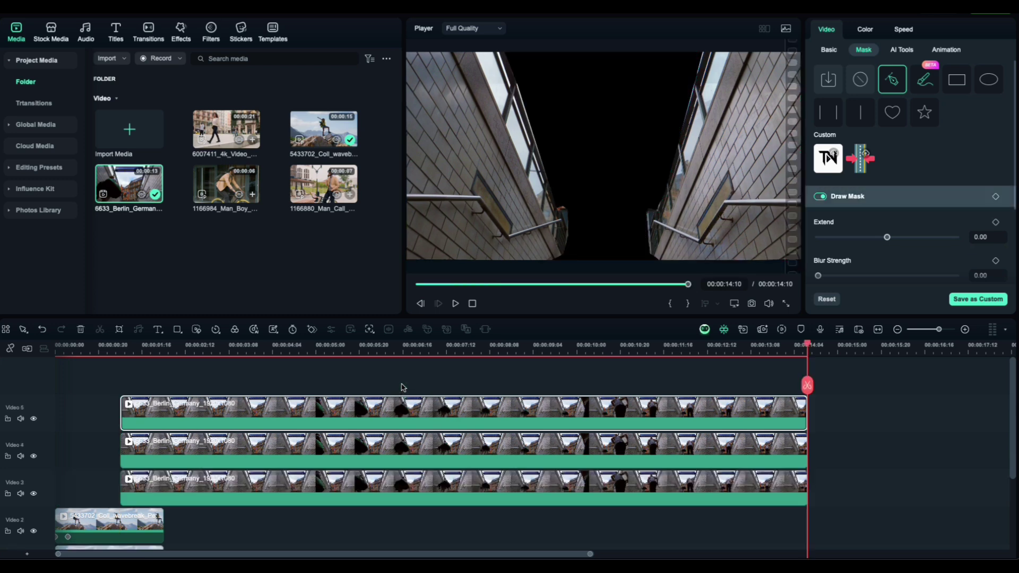
click(34, 493)
click(34, 494)
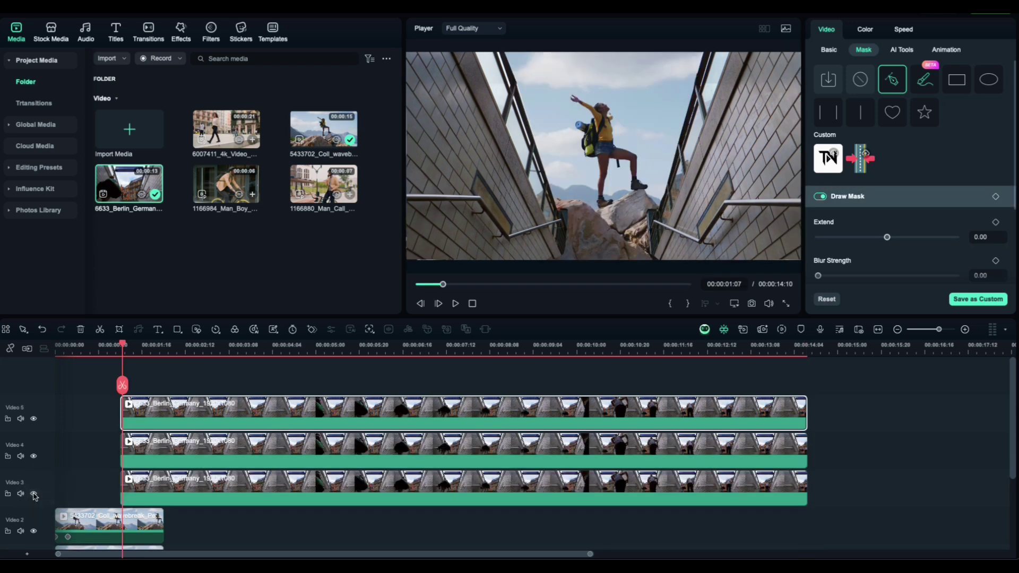
click(33, 494)
click(34, 456)
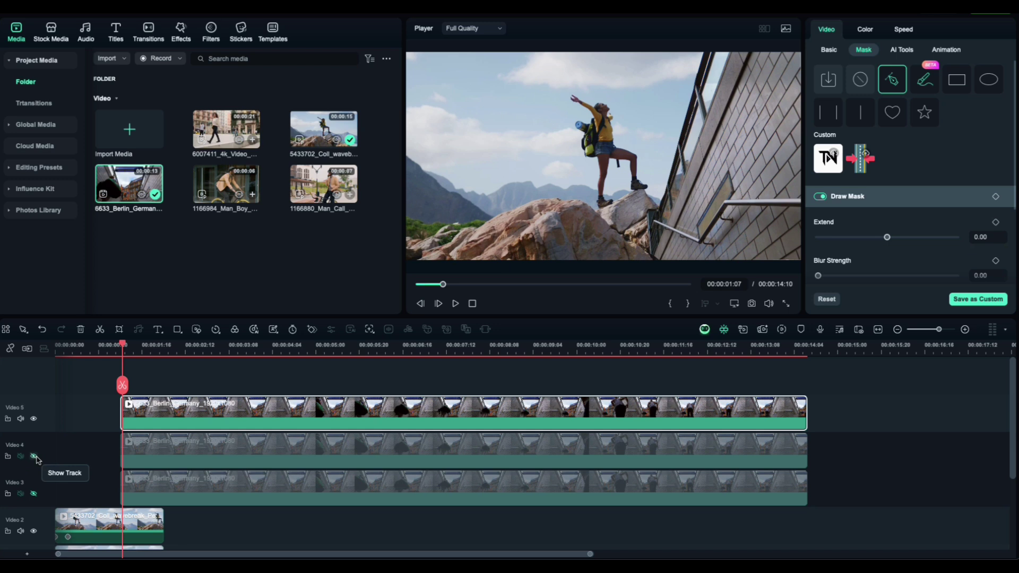
Draw a pen mask around the central street and station sign opening.
click(659, 260)
click(557, 260)
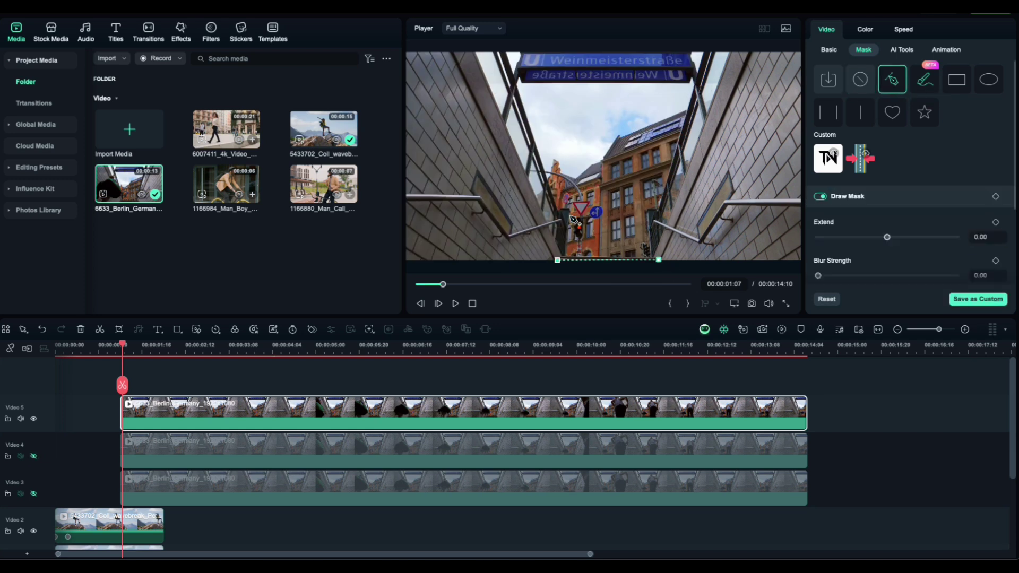
click(562, 209)
click(515, 85)
click(504, 54)
click(503, 47)
click(707, 41)
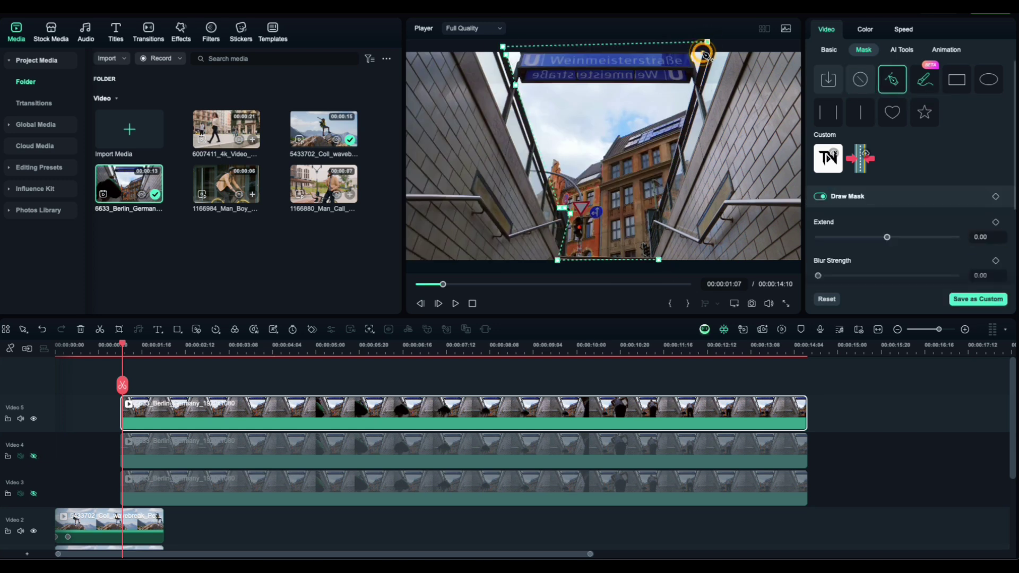
click(705, 54)
click(660, 260)
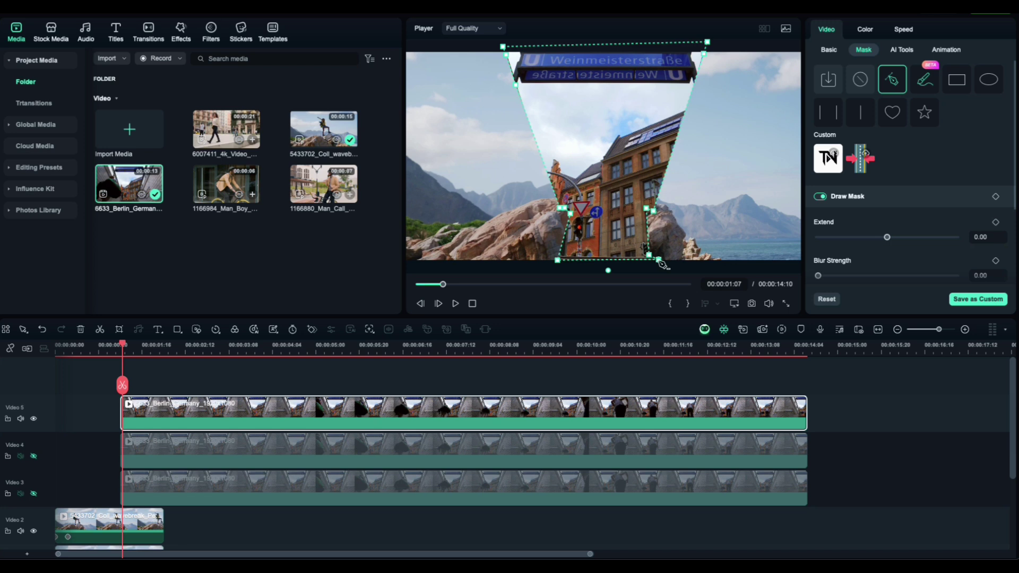
Unhide Video 4 and Video 3 to review the full Berlin composite.
click(33, 456)
click(33, 494)
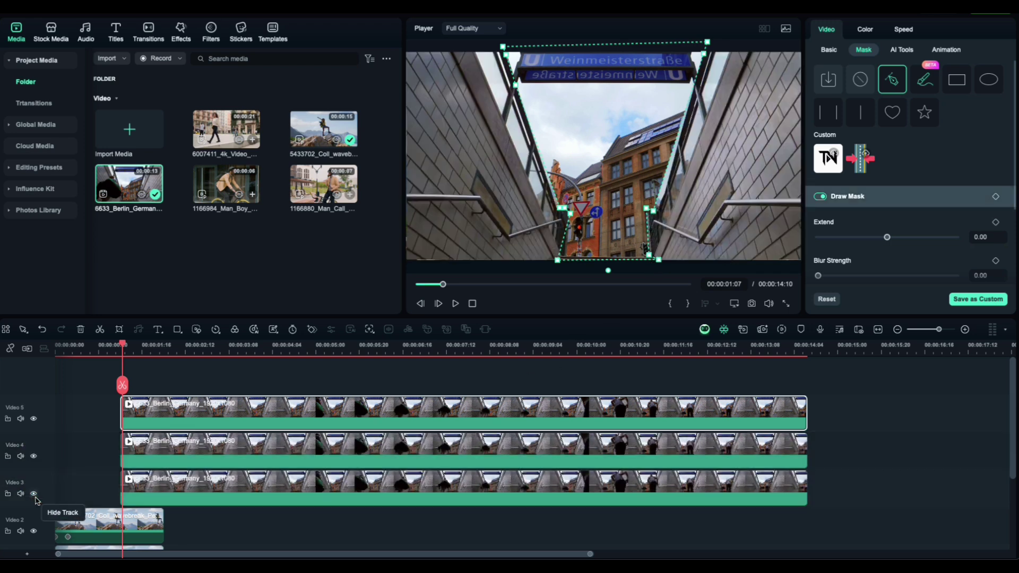
click(225, 375)
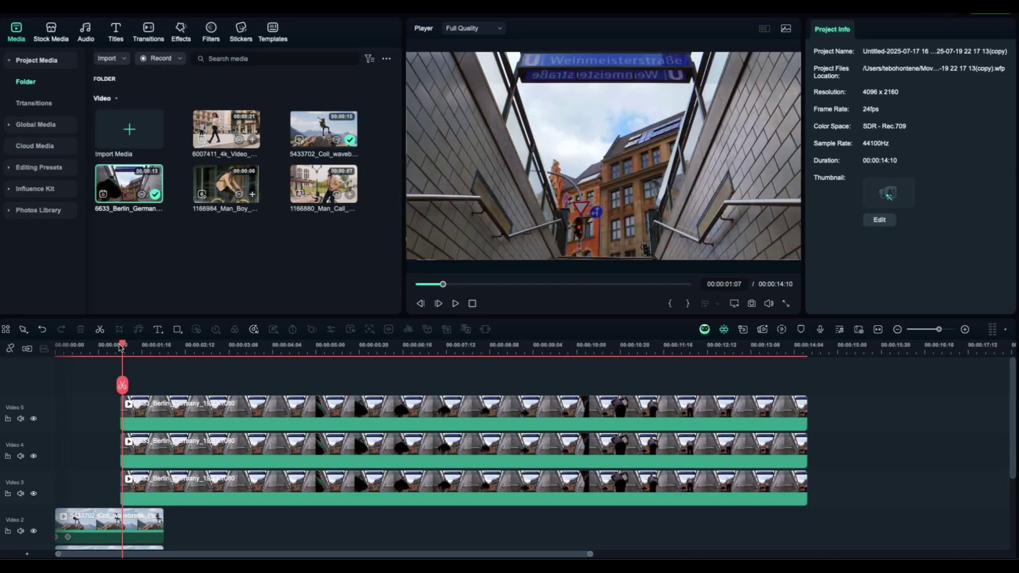
Trim the Video 4 Berlin clip to start at 00:00:02:00.
drag(122, 346, 120, 346)
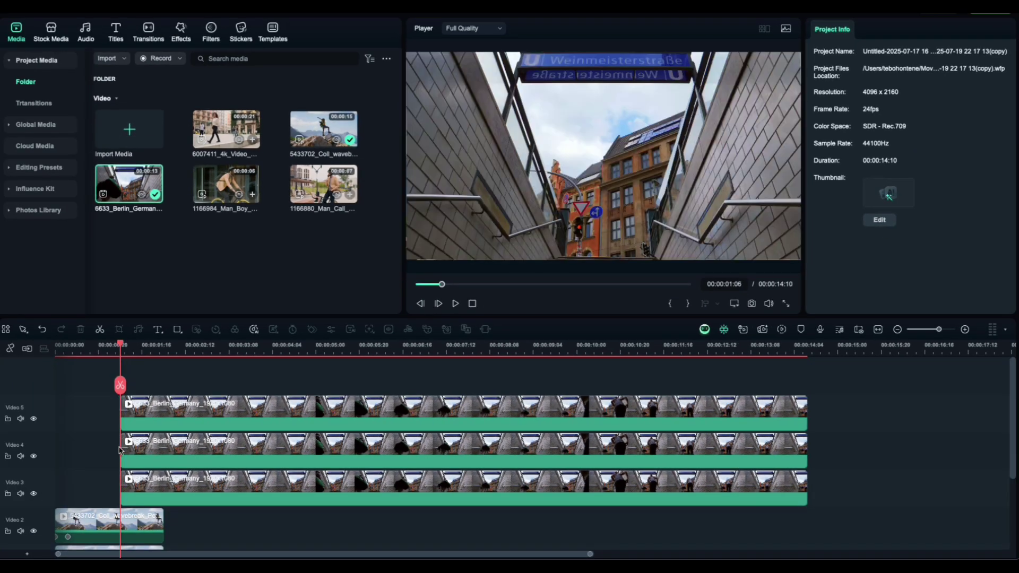
click(133, 492)
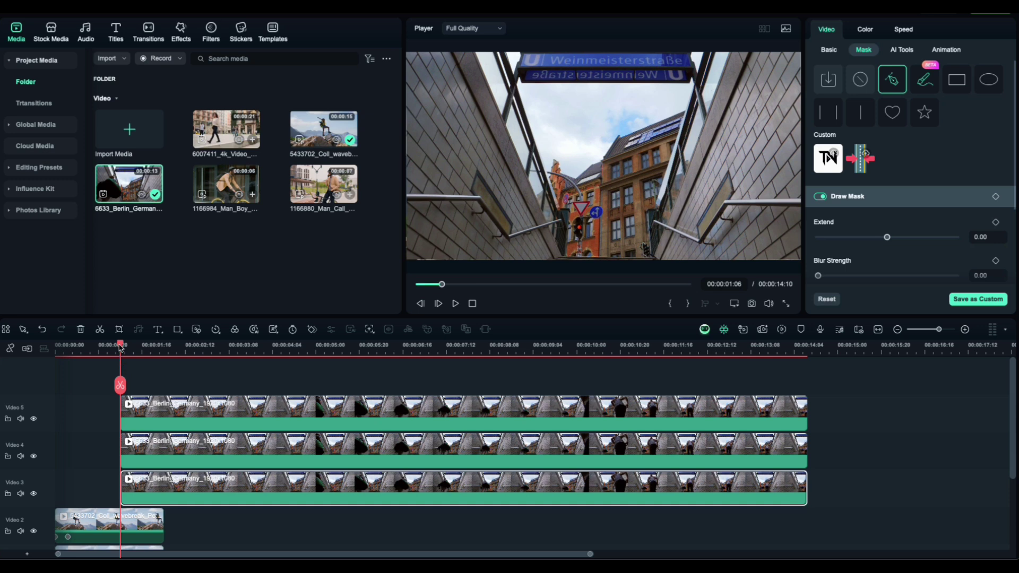
drag(120, 348, 159, 372)
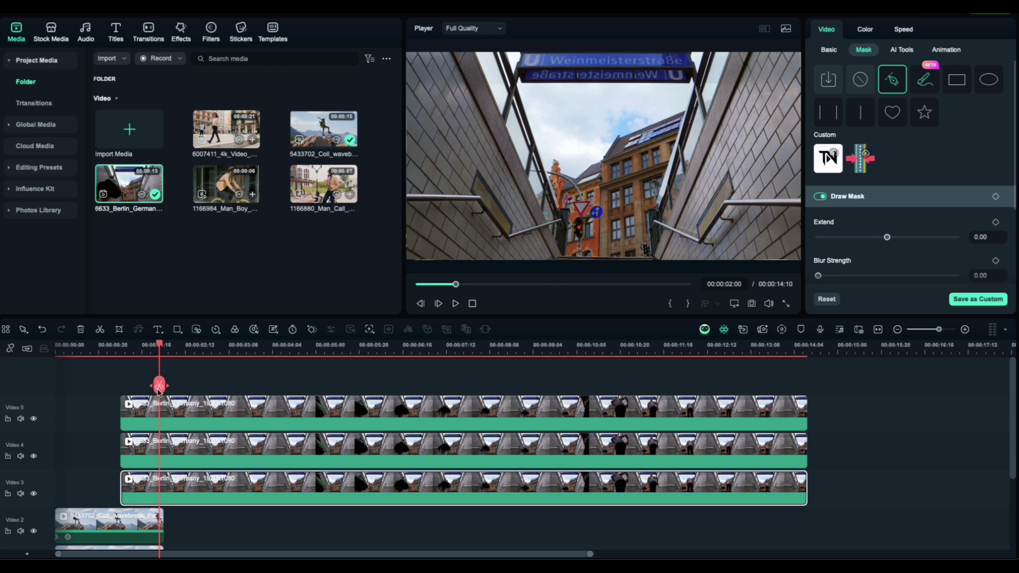
click(133, 449)
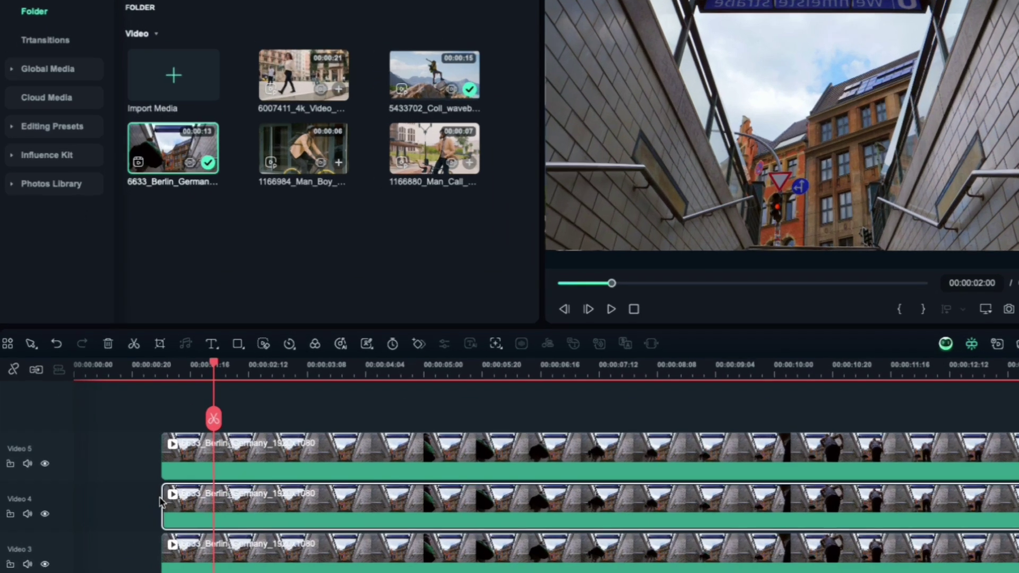
drag(162, 501, 215, 501)
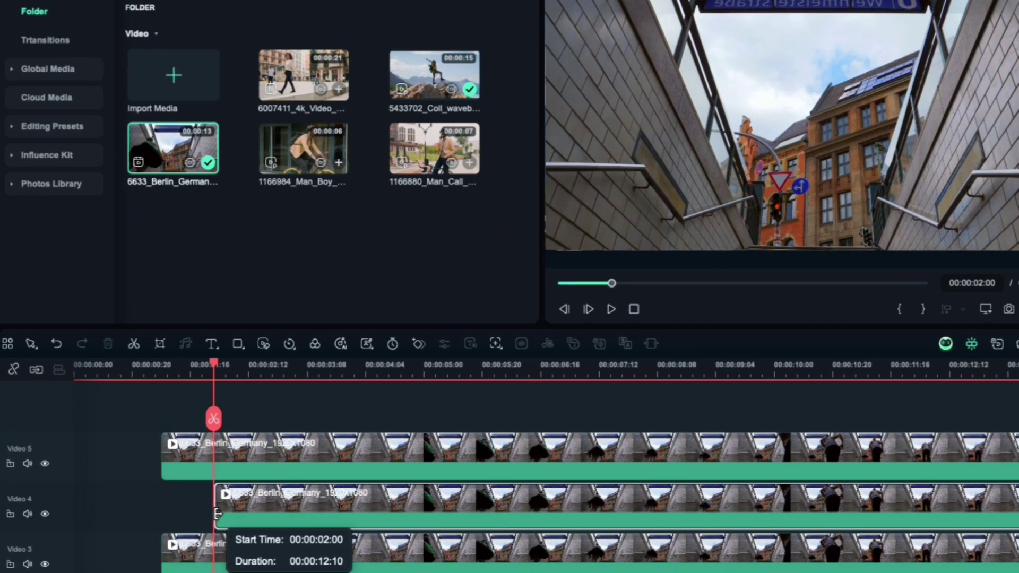
Trim the Video 5 Berlin clip to start at 00:00:03:06.
drag(228, 365, 302, 365)
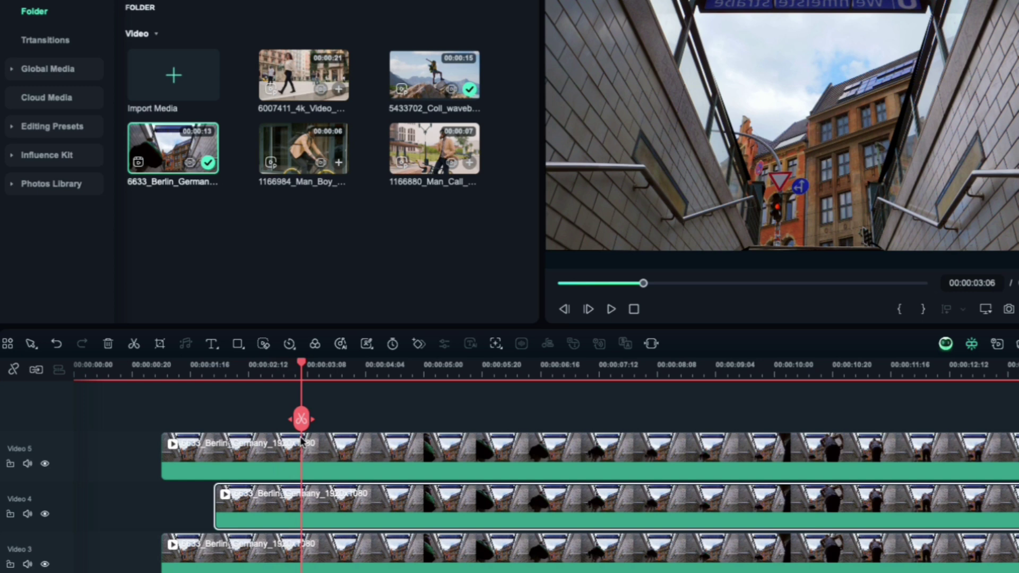
click(163, 447)
drag(163, 447, 303, 447)
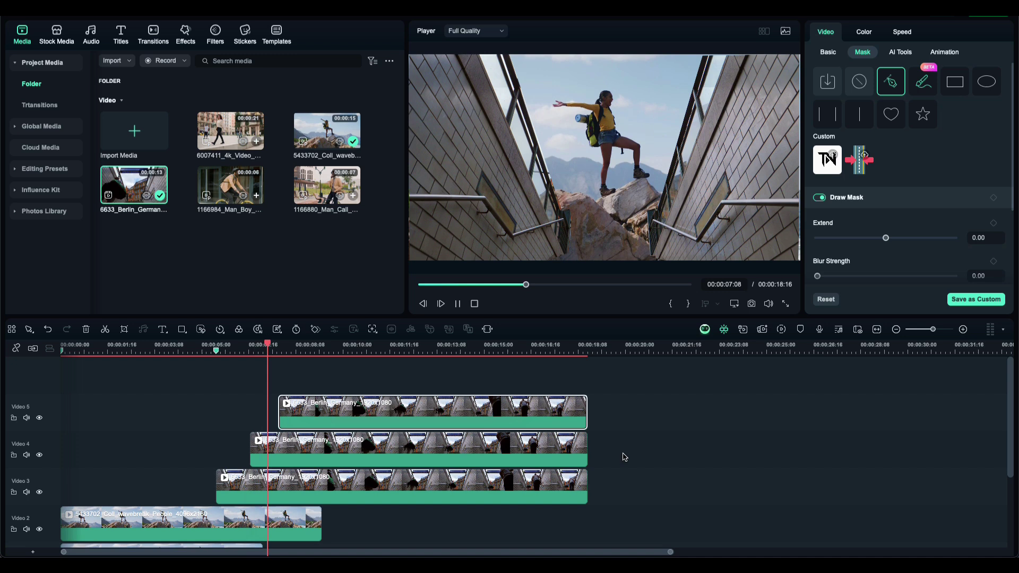
Paste an unmasked copy of the Video 5 clip onto a new top track starting at 00:00:04:04.
key(space)
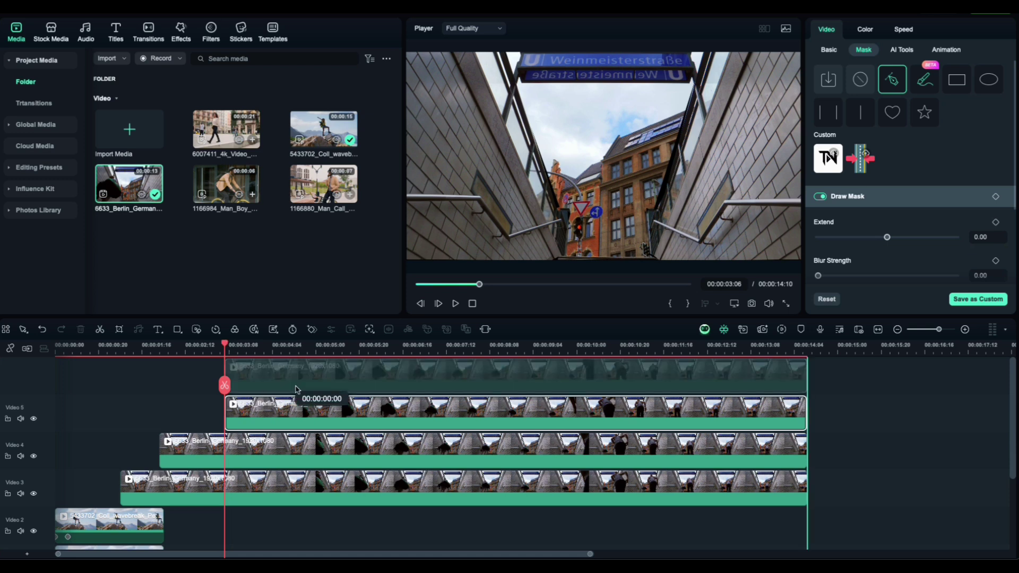
key(ctrl+c)
key(ctrl+v)
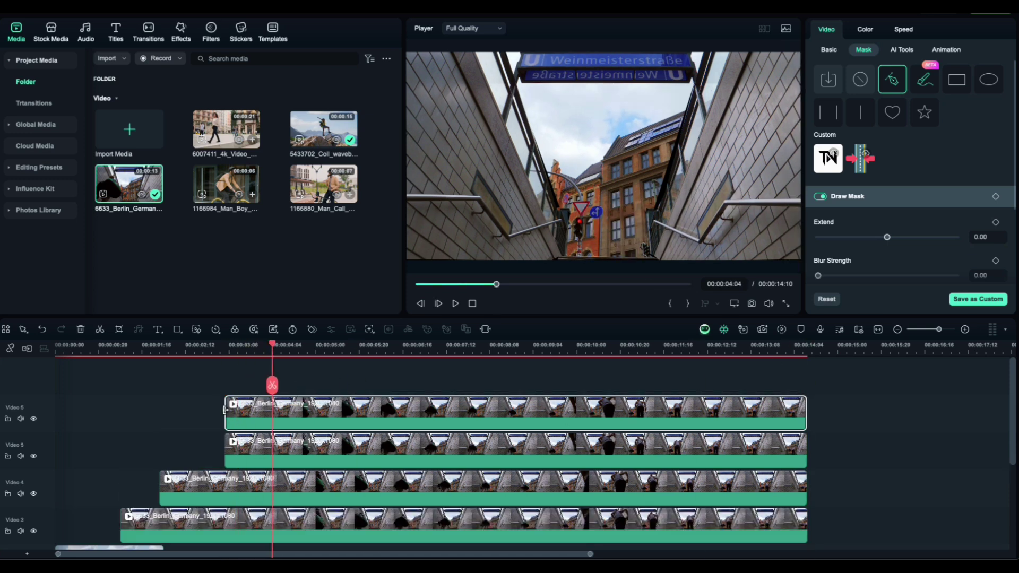
drag(228, 414, 273, 423)
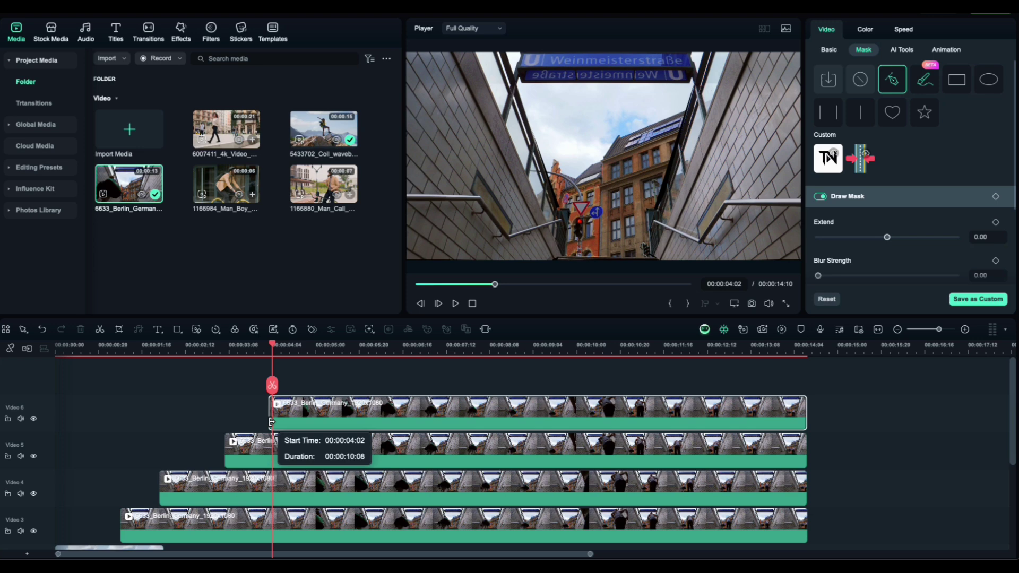
click(857, 84)
click(614, 285)
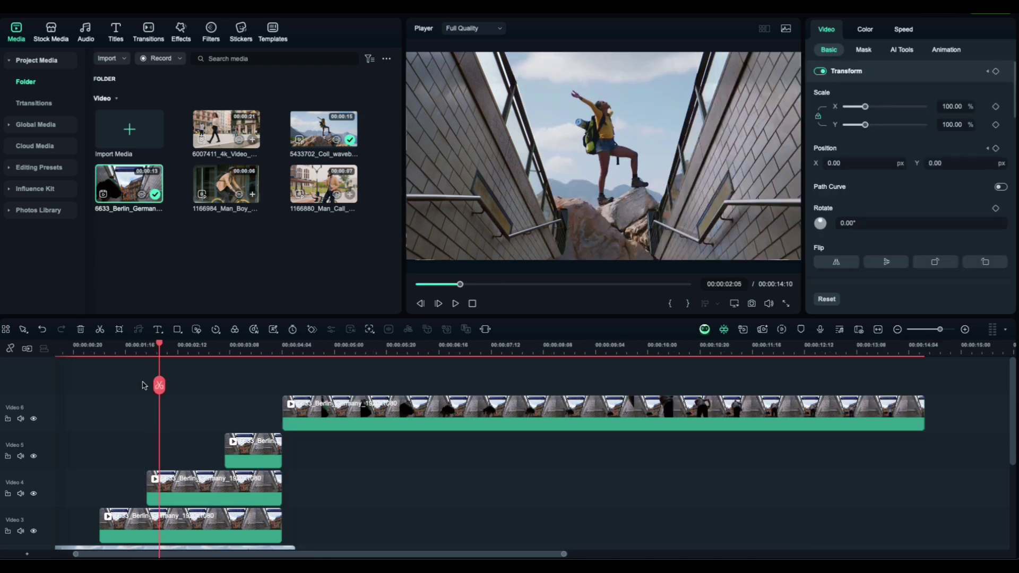
Offset the Video 3 wall layer to the left near 1 s, then keyframe it back at 0,0 at 1:15.
drag(114, 392, 100, 403)
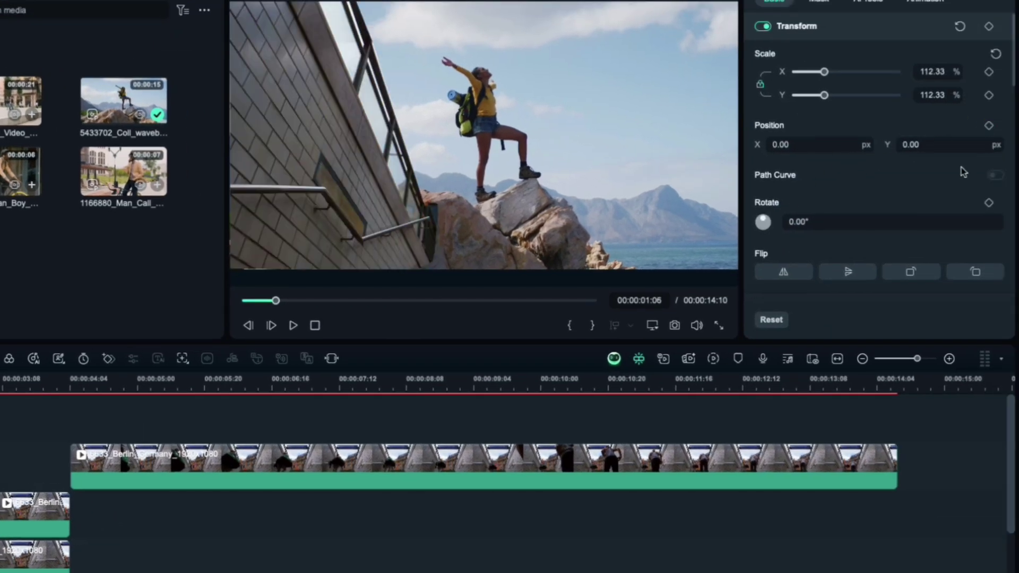
drag(961, 147, 954, 149)
drag(849, 149, 623, 148)
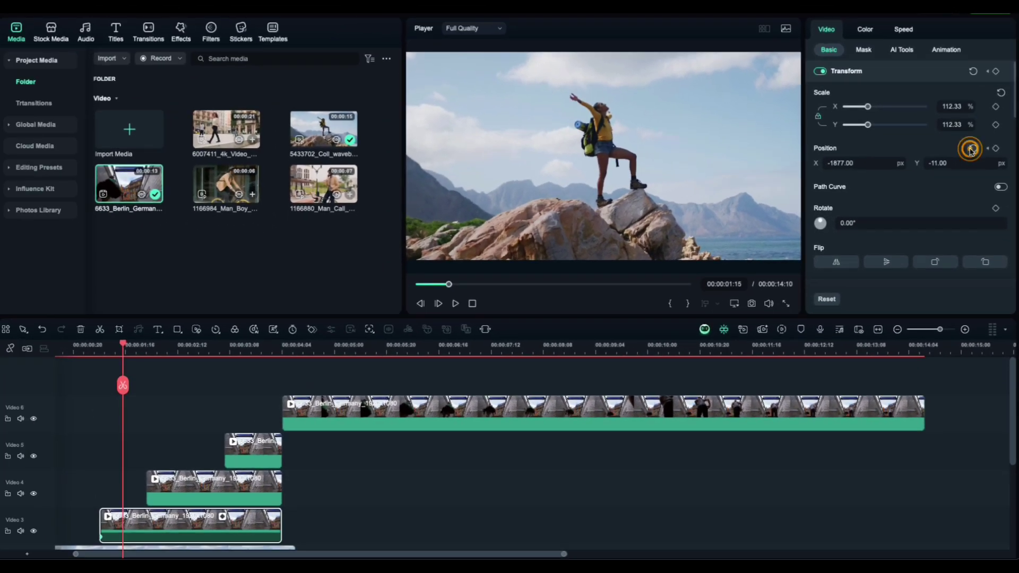
click(970, 149)
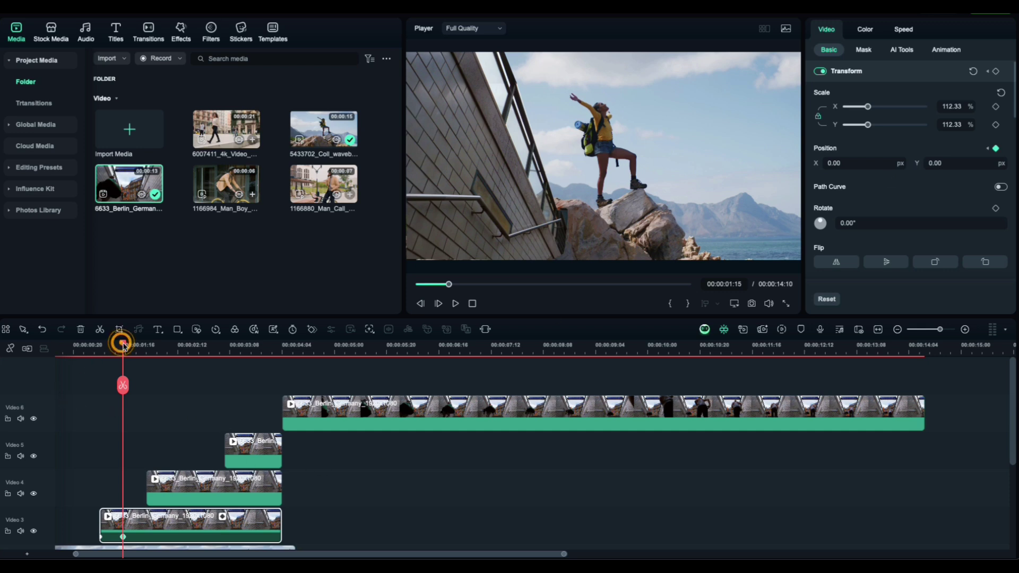
Keyframe the Video 4 wall at Position X 1710 at 2:00 and back to 0 at 2:09.
drag(123, 345, 146, 346)
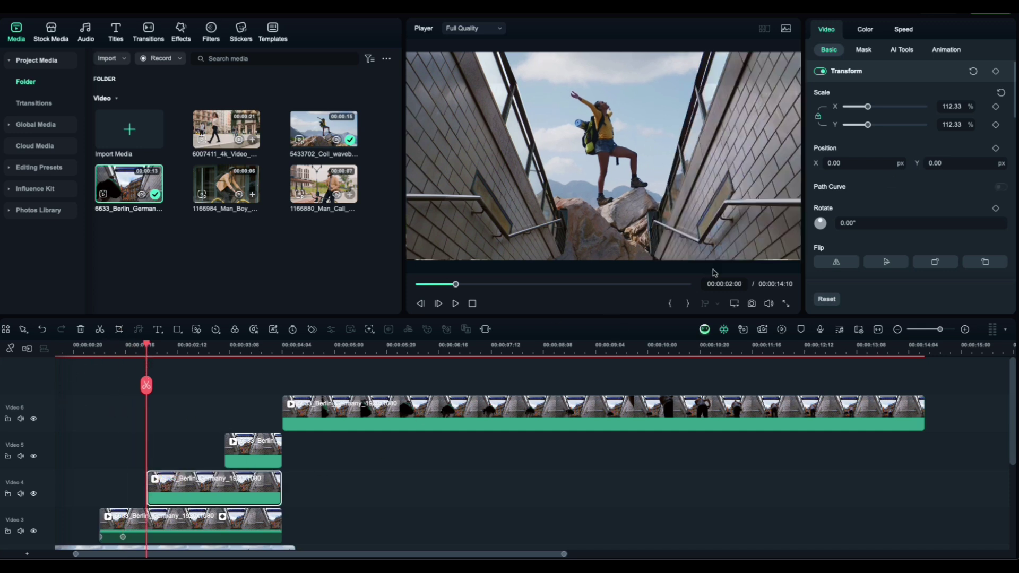
click(996, 149)
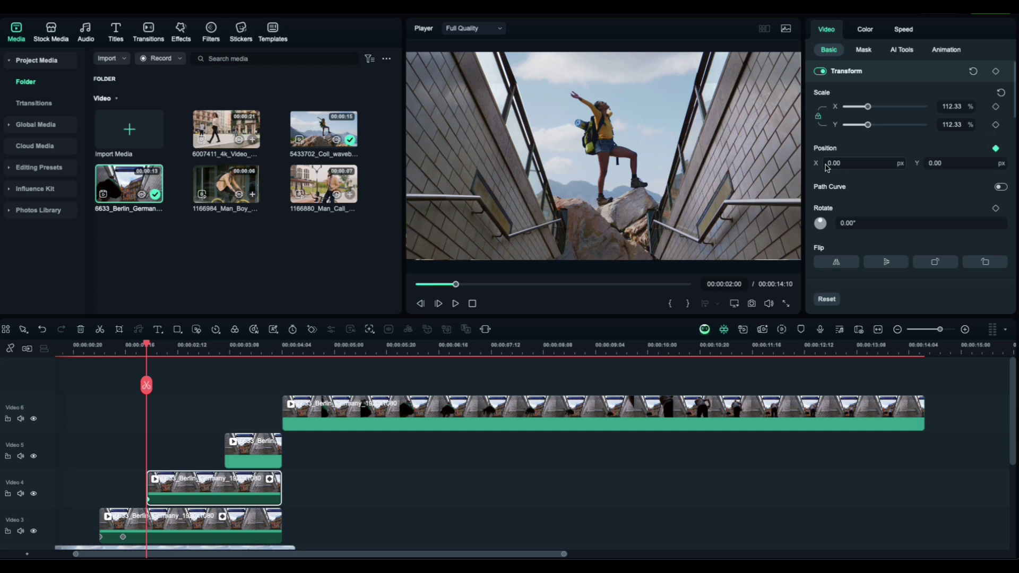
drag(832, 164, 829, 164)
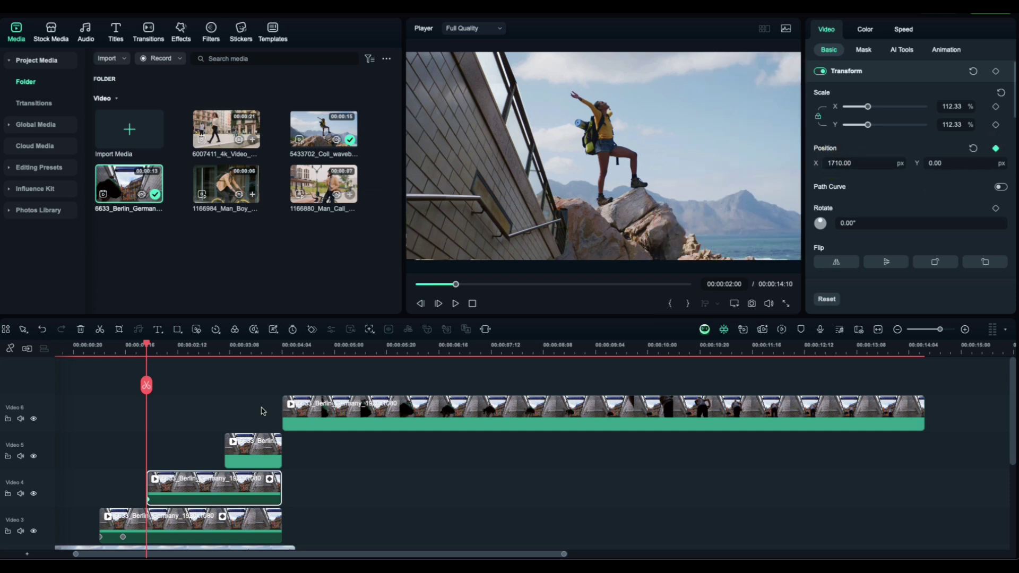
click(169, 355)
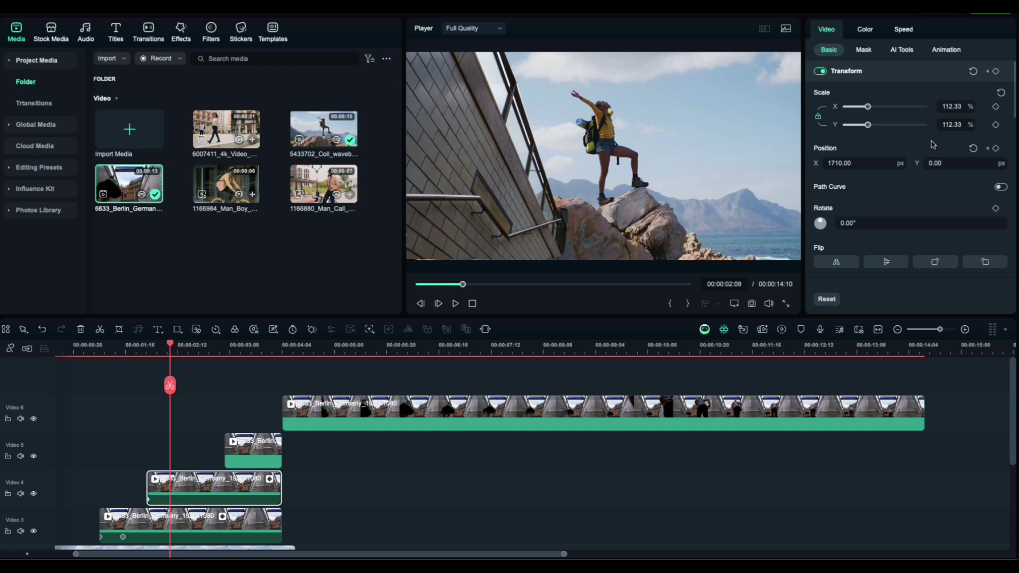
click(977, 151)
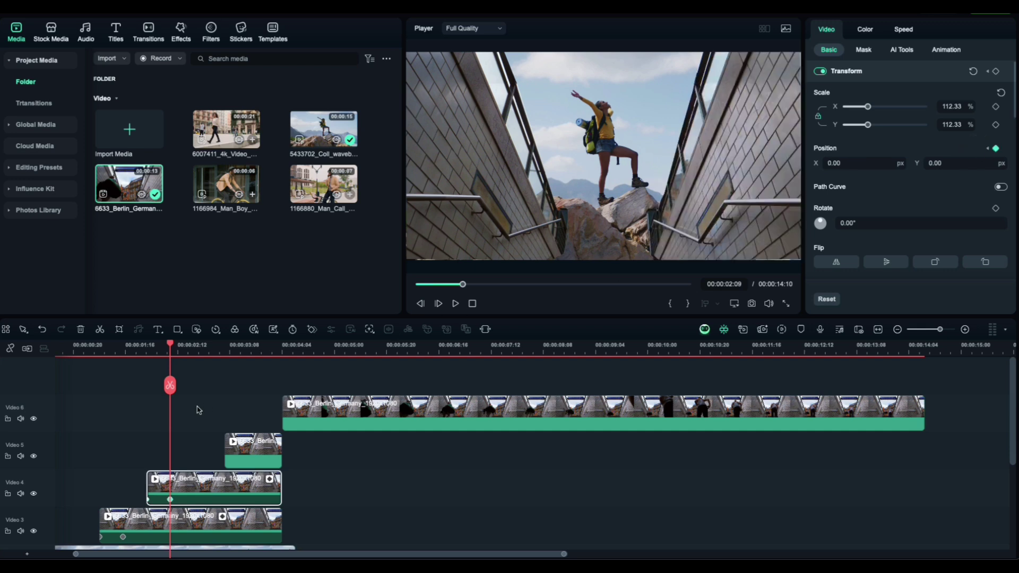
Keyframe the Video 5 layer at Position Y 1860 at 3:06 and preview the wall animations.
drag(227, 369, 225, 370)
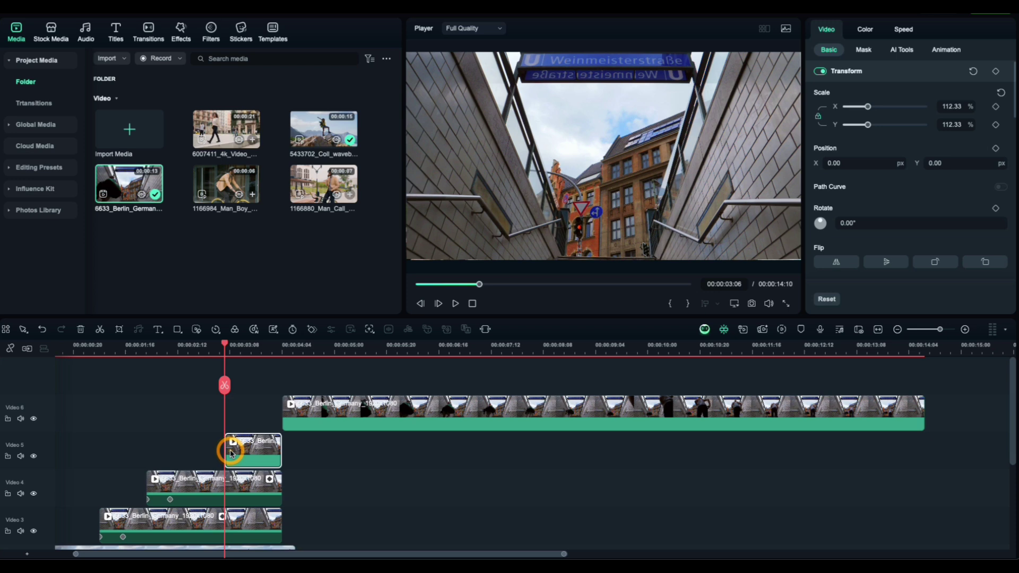
drag(919, 160, 966, 174)
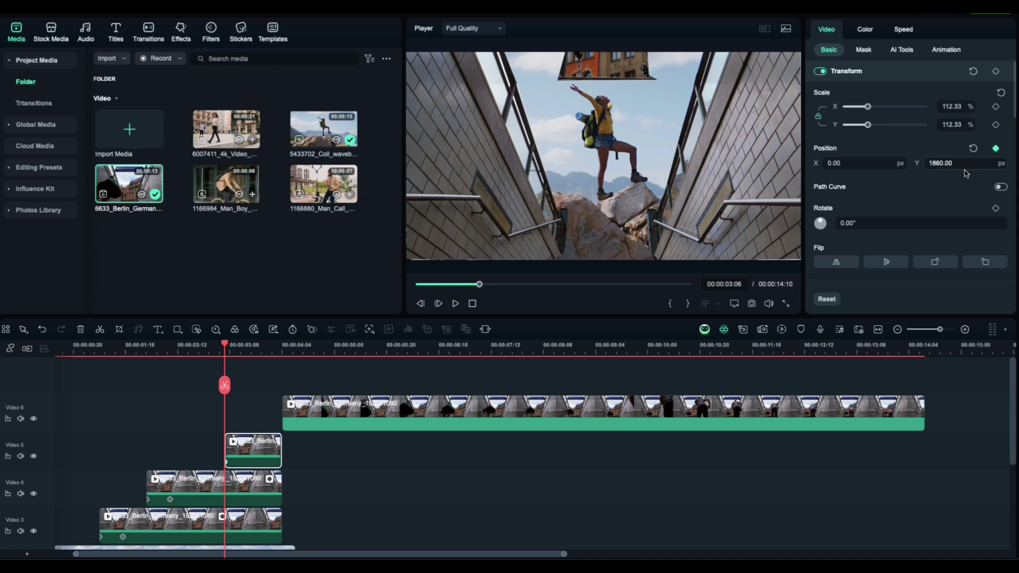
key(space)
click(74, 350)
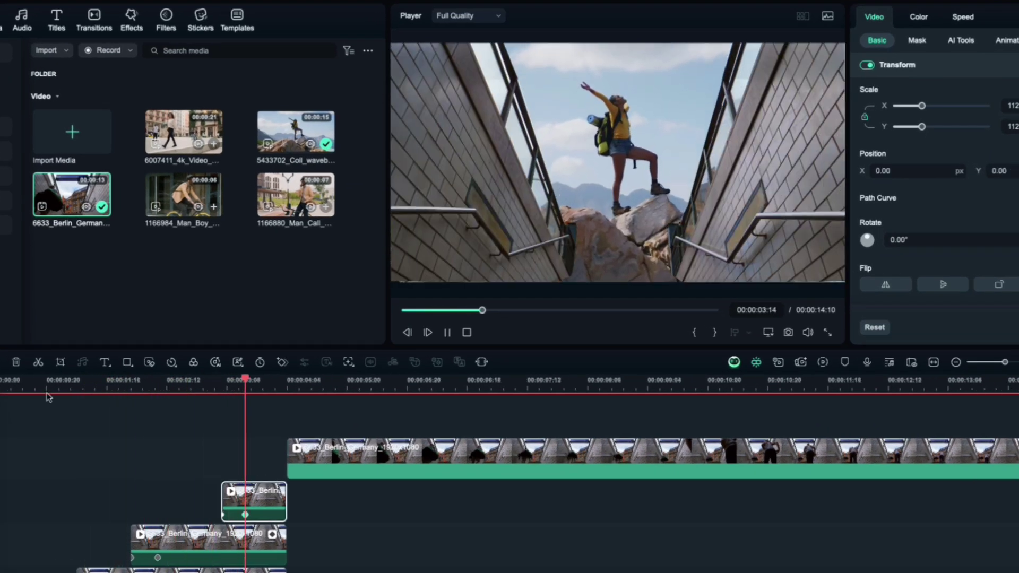
key(space)
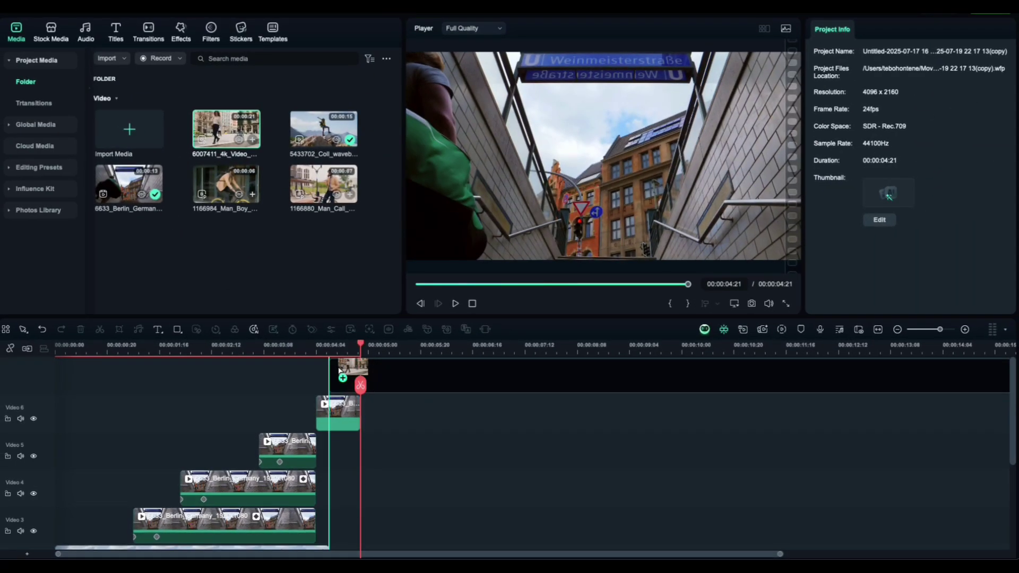
Add the walking-woman clip on a new Video 7 track and split off a short opening piece at 4:09.
drag(339, 372, 343, 374)
click(568, 292)
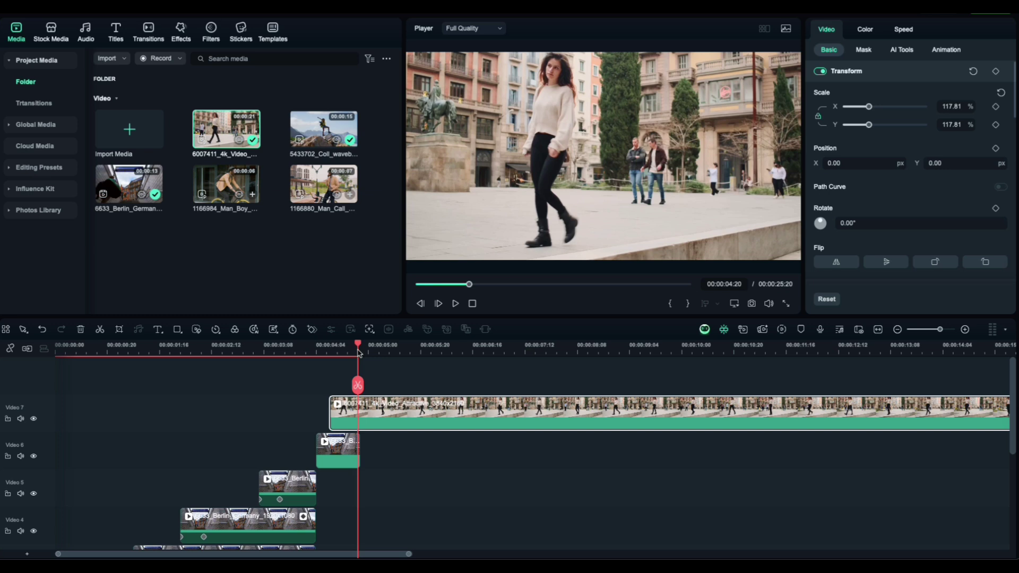
click(360, 385)
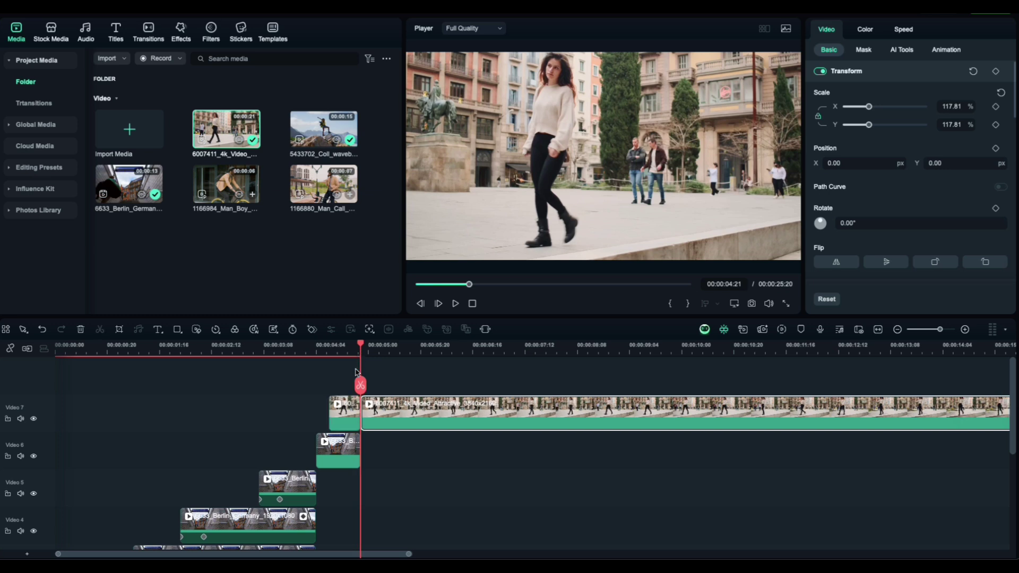
drag(361, 372, 330, 366)
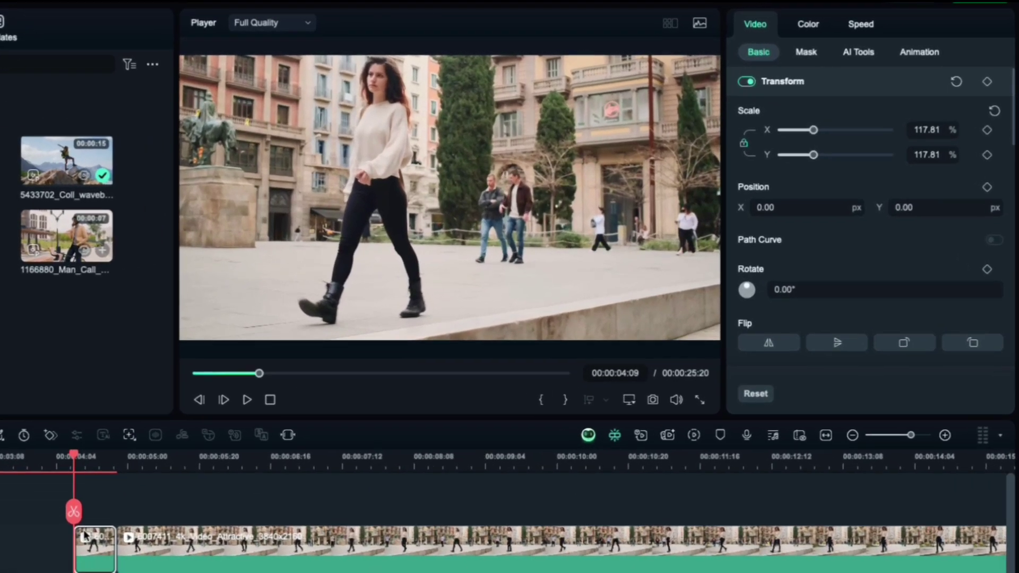
Enable AI Portrait Cutout on the woman clip's opening piece.
click(861, 51)
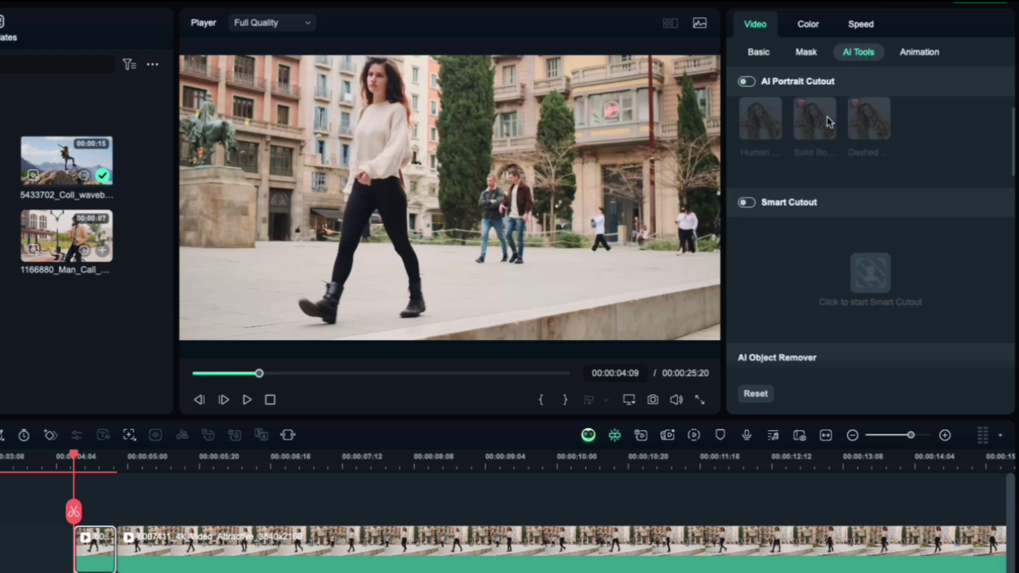
click(746, 82)
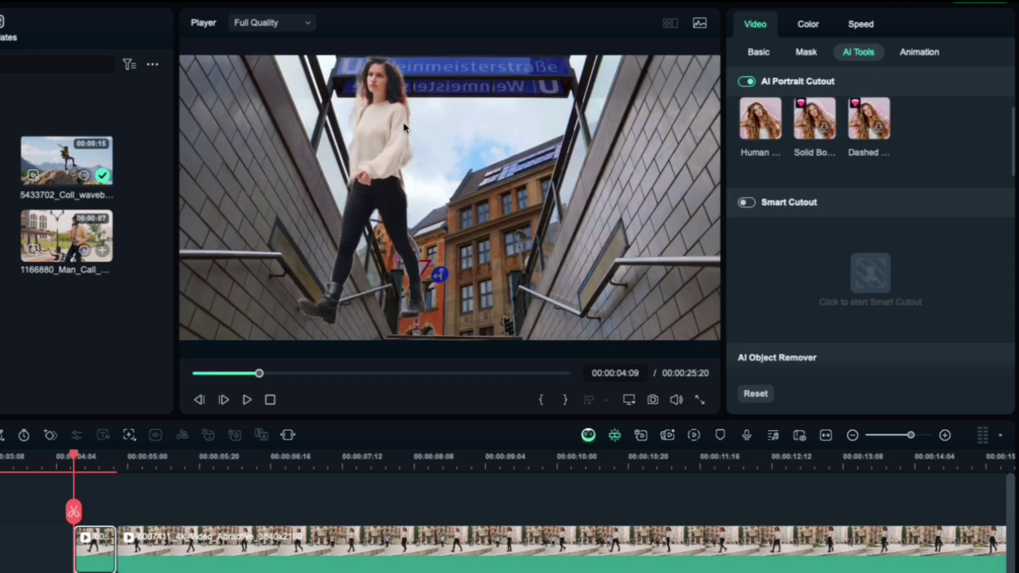
click(757, 53)
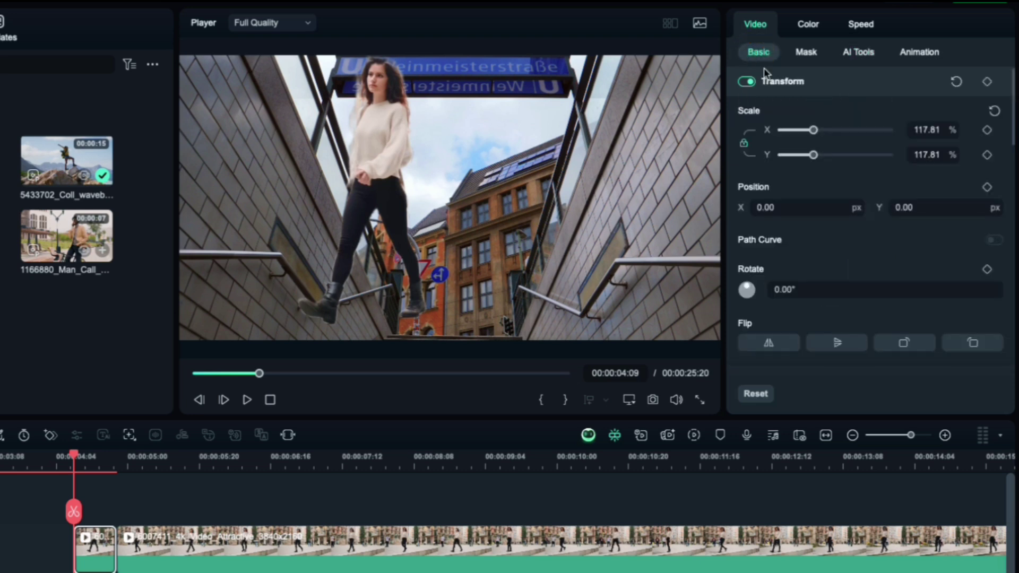
Keyframe the woman at Position X −2178 at 4:09 and 0 at 4:20, then play the slide-in.
click(988, 187)
mouse_move(926, 207)
mouse_down()
mouse_move(906, 209)
mouse_move(932, 207)
mouse_up()
drag(796, 208, 612, 221)
drag(73, 455, 113, 456)
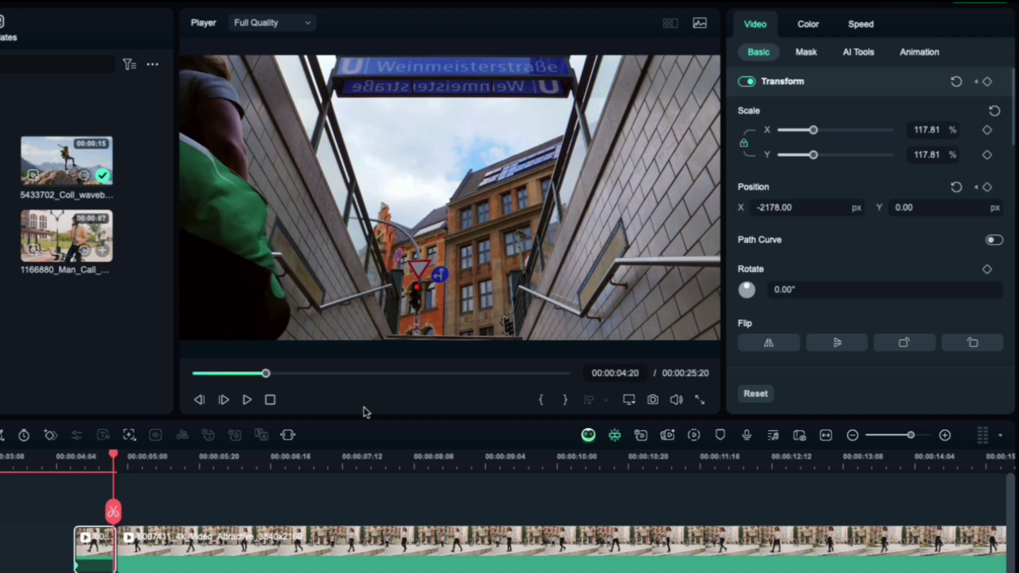
click(957, 187)
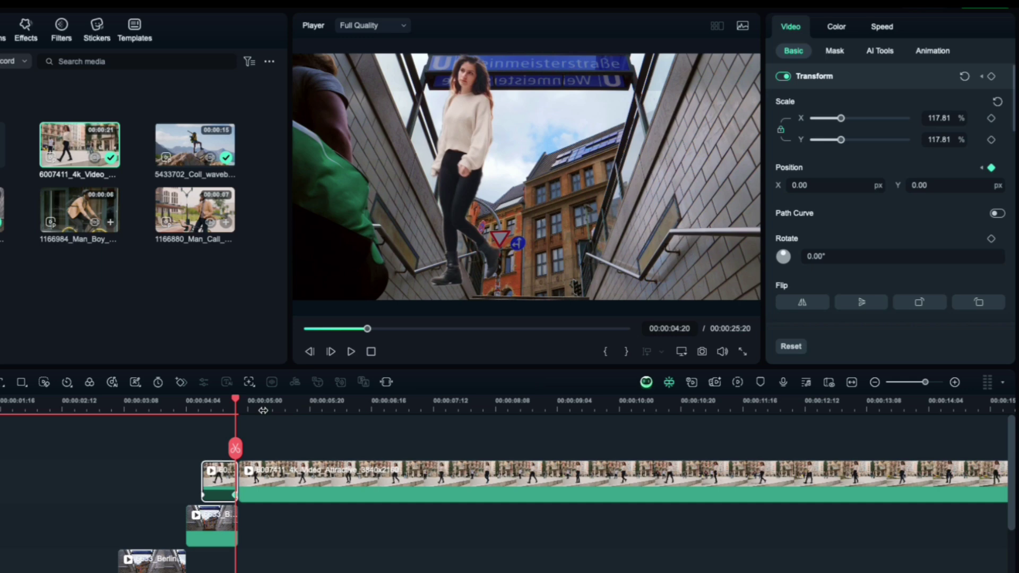
click(61, 457)
key(space)
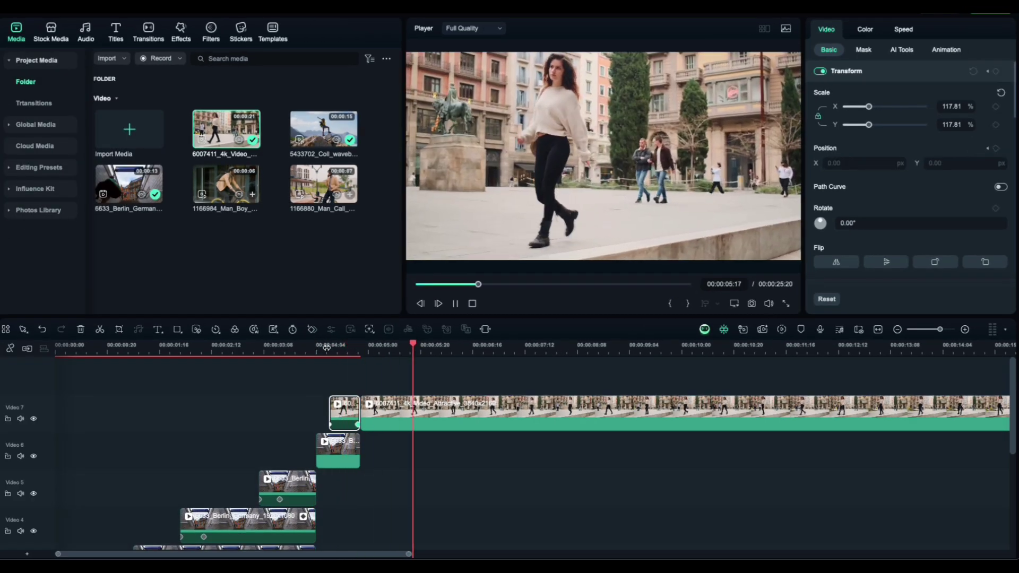